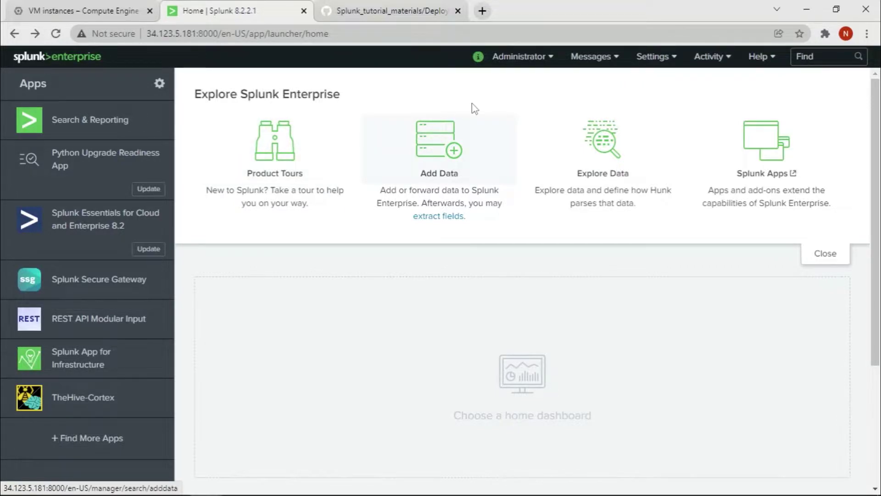
# - Open Settings > Forwarder Management and check that the Apps and Server Classes tabs are empty
pyautogui.click(661, 58)
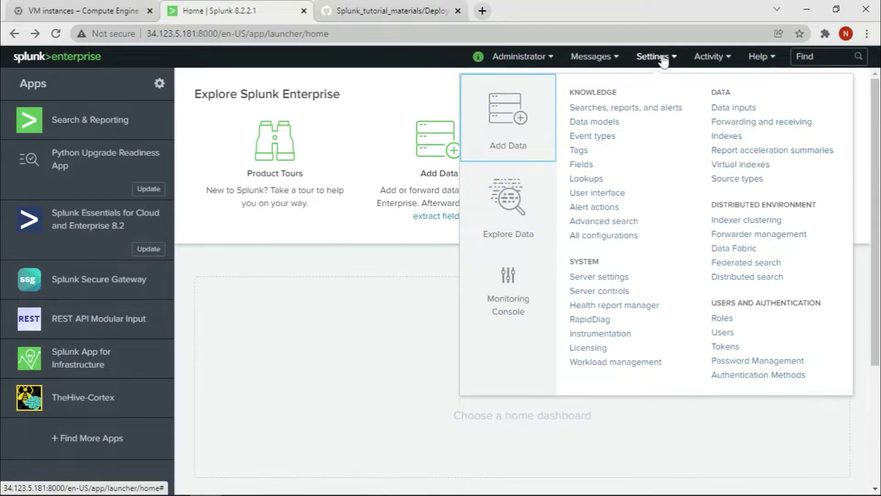
pyautogui.click(762, 235)
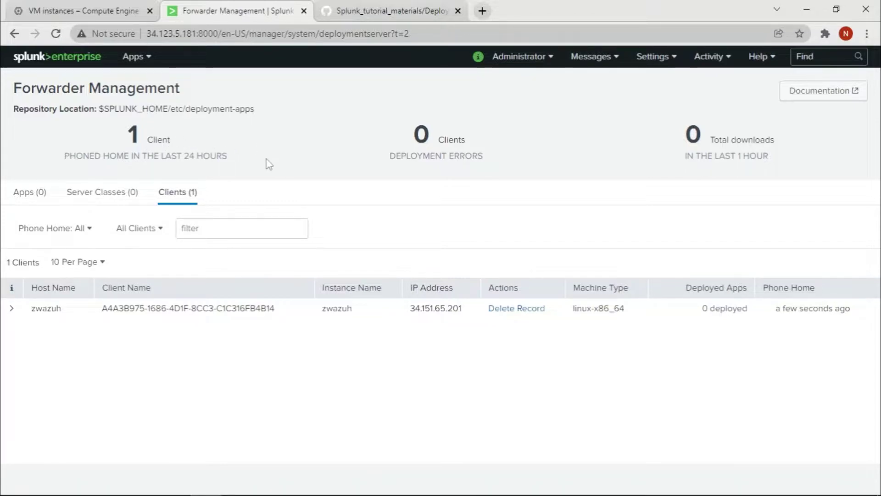
pyautogui.click(35, 202)
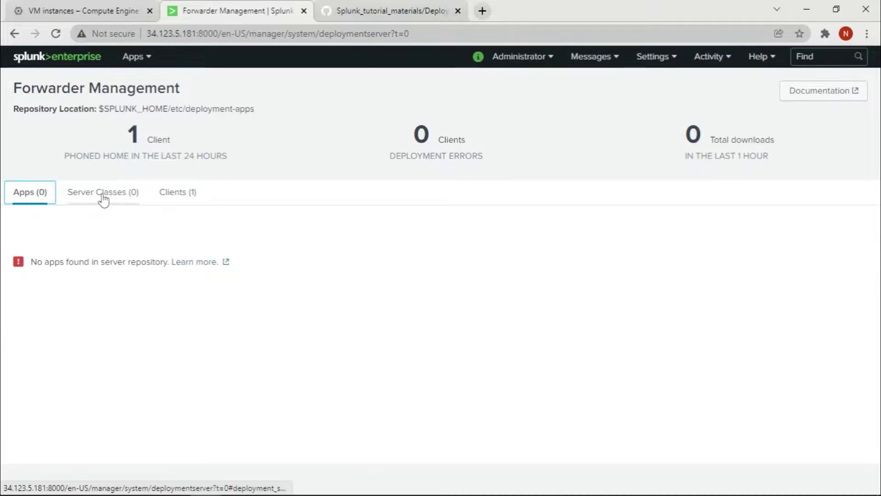
pyautogui.click(102, 201)
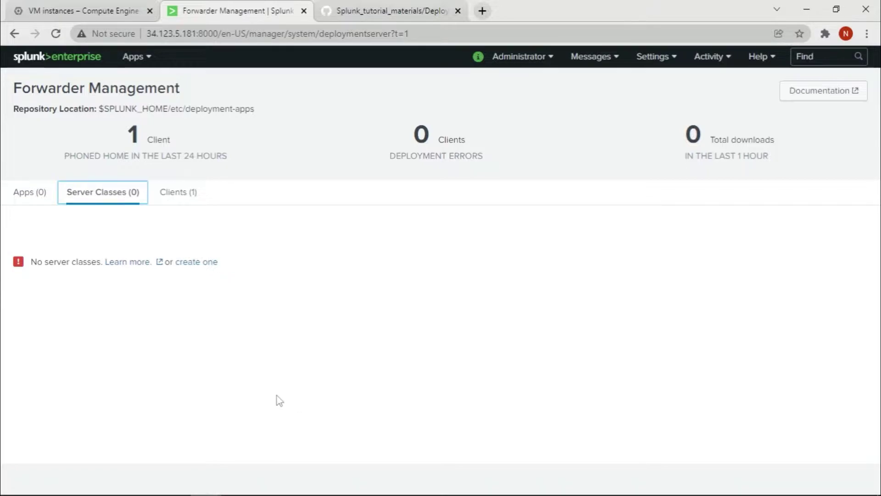
# - In the server's SSH terminal, clear the screen and change into /opt/splunk/etc/deployment-apps
pyautogui.moveTo(274, 494)
pyautogui.moveTo(206, 484)
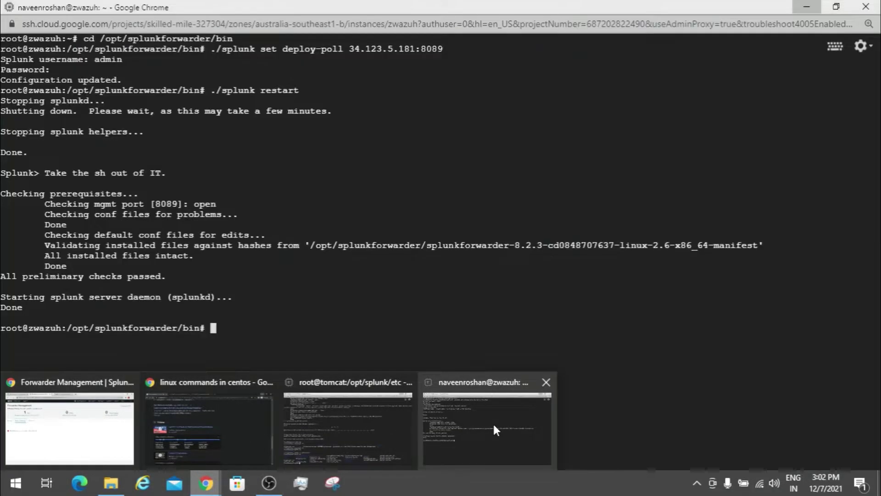
pyautogui.click(333, 422)
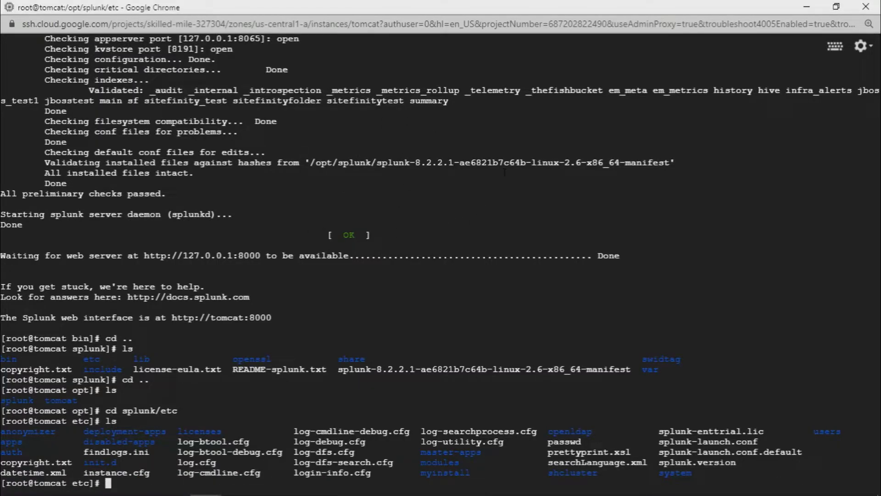
pyautogui.press('Return')
pyautogui.write('clear')
pyautogui.press('Return')
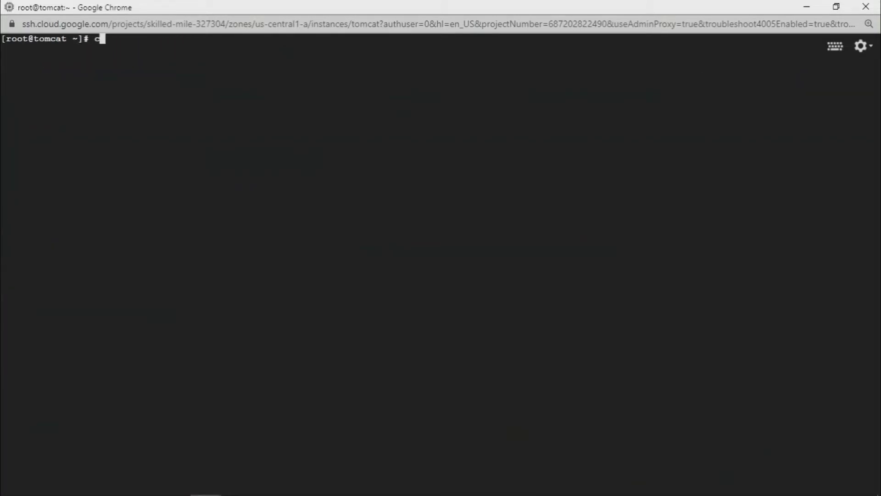
pyautogui.write('cd /opt/sp')
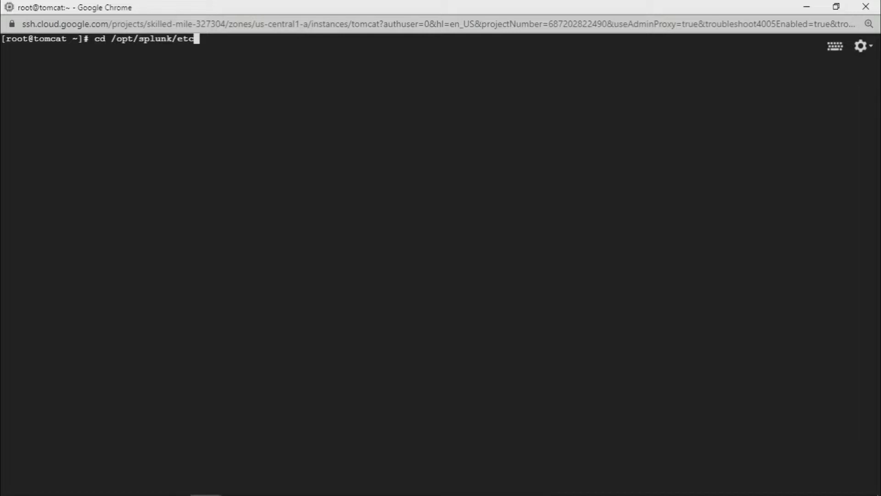
pyautogui.write('lunk/etc')
pyautogui.press('Return')
pyautogui.write('ls')
pyautogui.press('Return')
pyautogui.write('cd dep')
pyautogui.press('Tab')
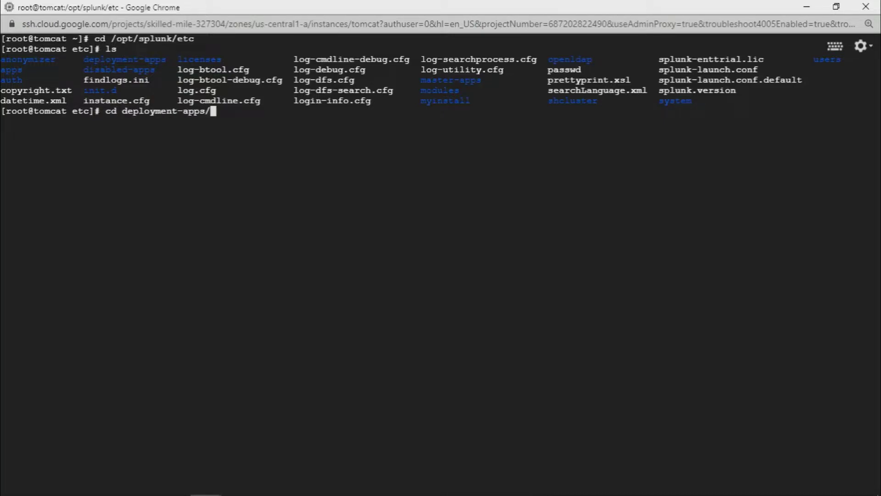
pyautogui.press('Return')
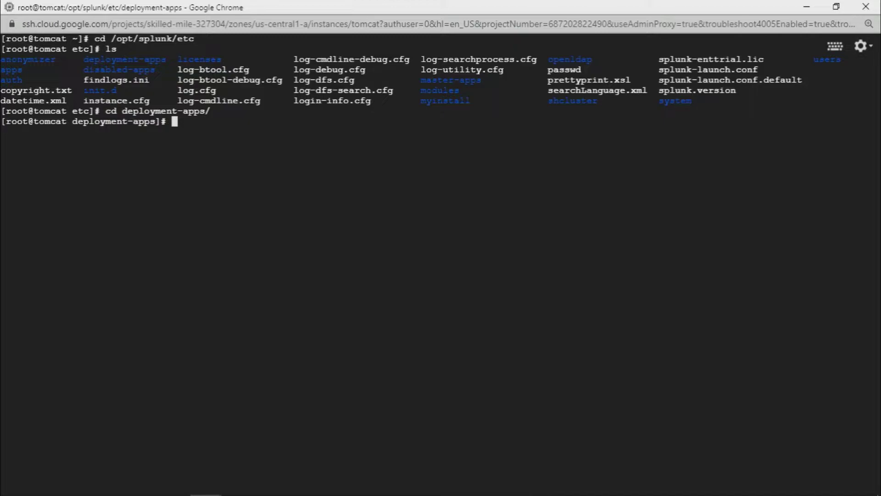
pyautogui.write('ls')
pyautogui.press('Return')
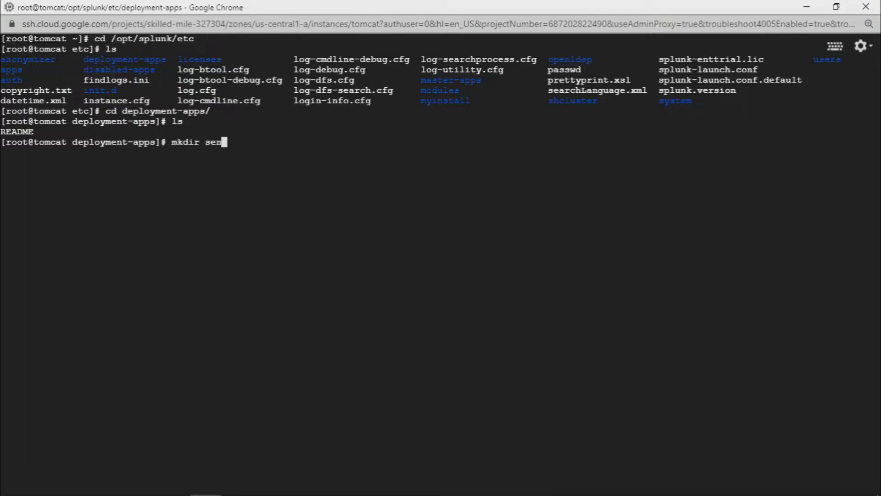
# - Create the sendlogs and alone folders and list deployment-apps to confirm them
pyautogui.write('ogs')
pyautogui.press('Return')
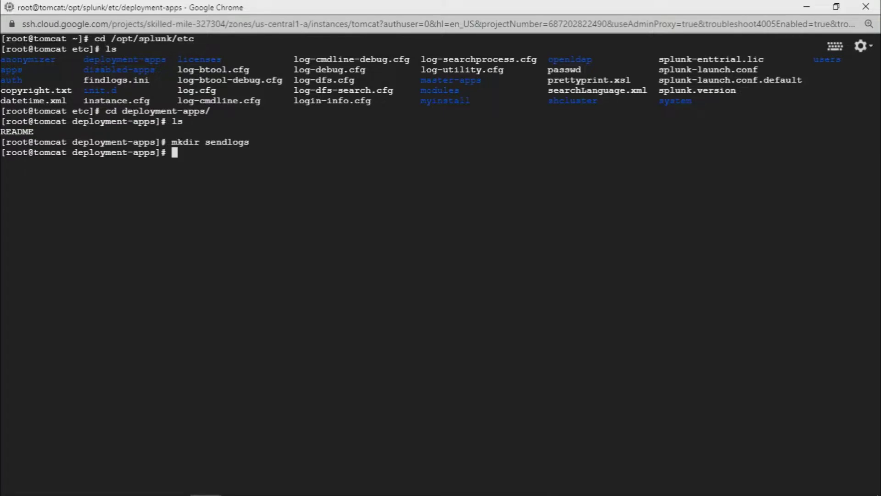
pyautogui.write('mkdir alone')
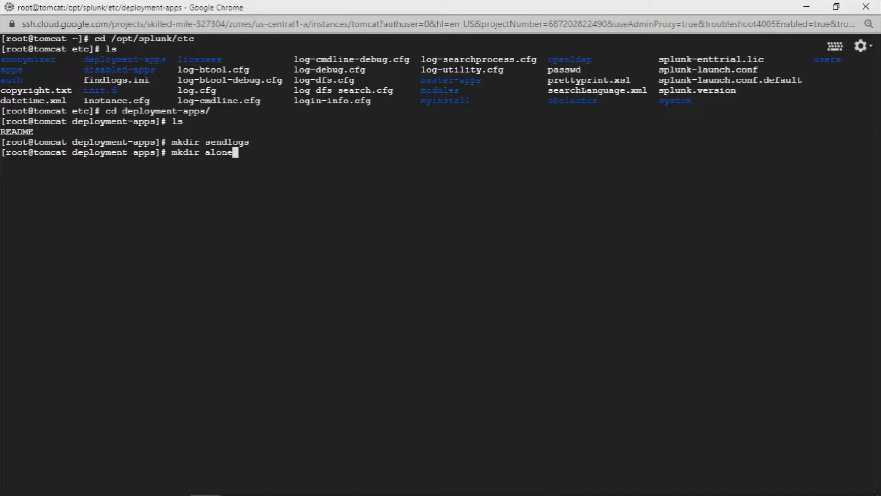
pyautogui.press('Return')
pyautogui.write('ls')
pyautogui.press('Return')
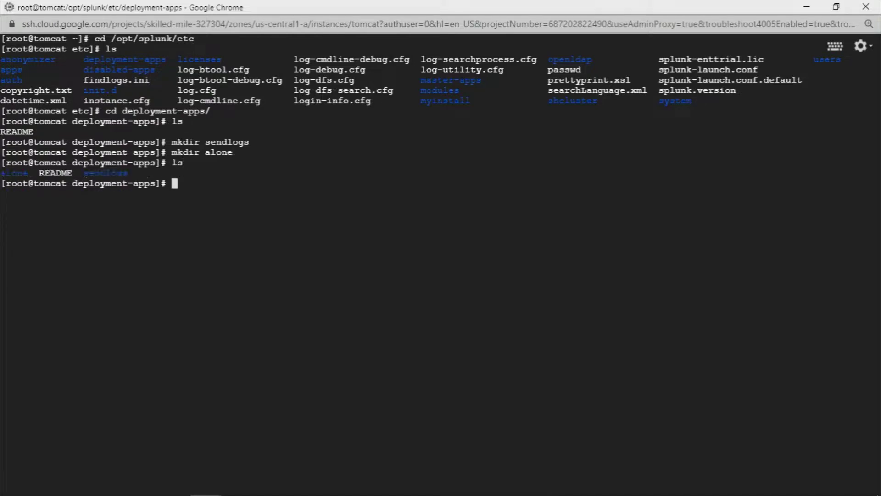
pyautogui.click(807, 6)
# - Reopen Forwarder Management and verify the alone and sendlogs apps, one client, and no server classes
pyautogui.click(29, 197)
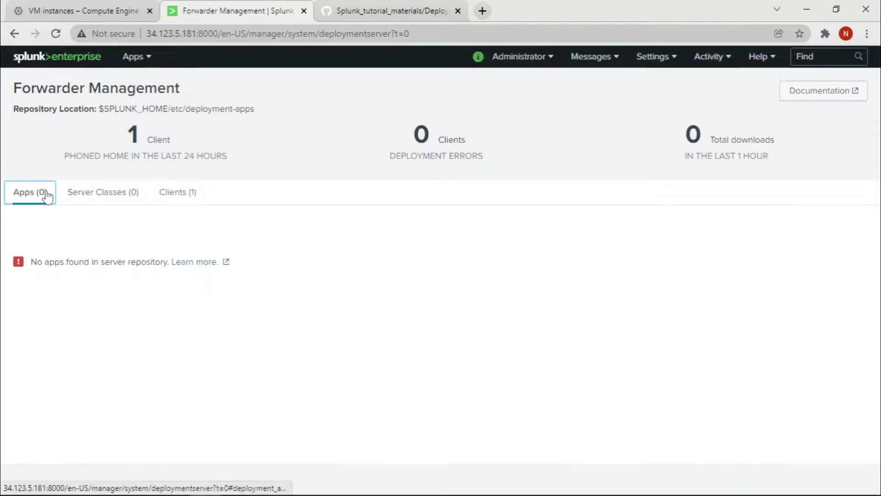
pyautogui.click(14, 34)
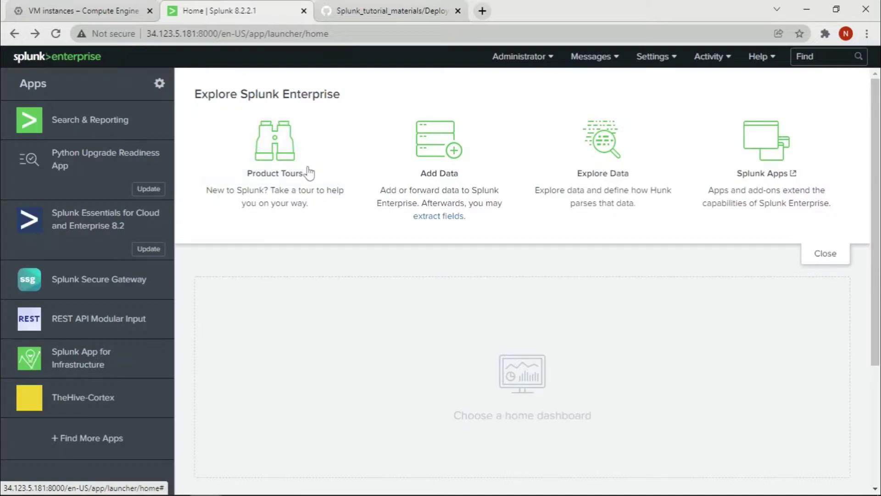
pyautogui.click(665, 56)
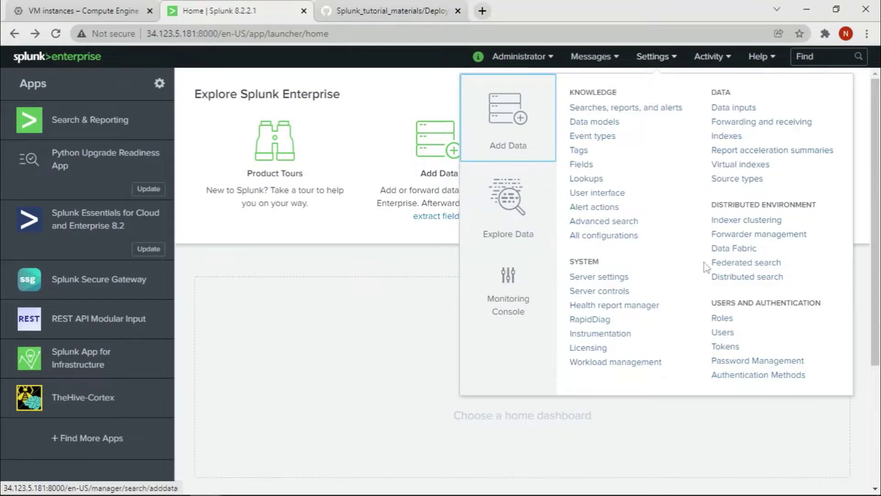
pyautogui.click(750, 235)
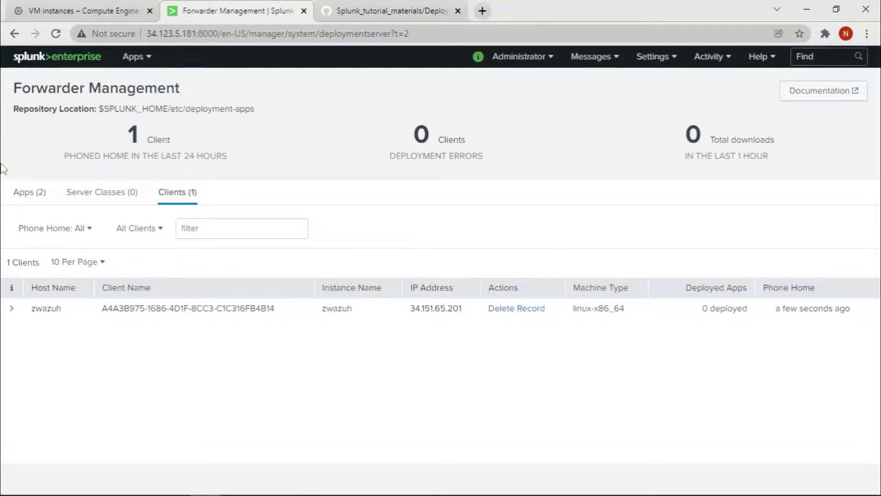
pyautogui.click(32, 193)
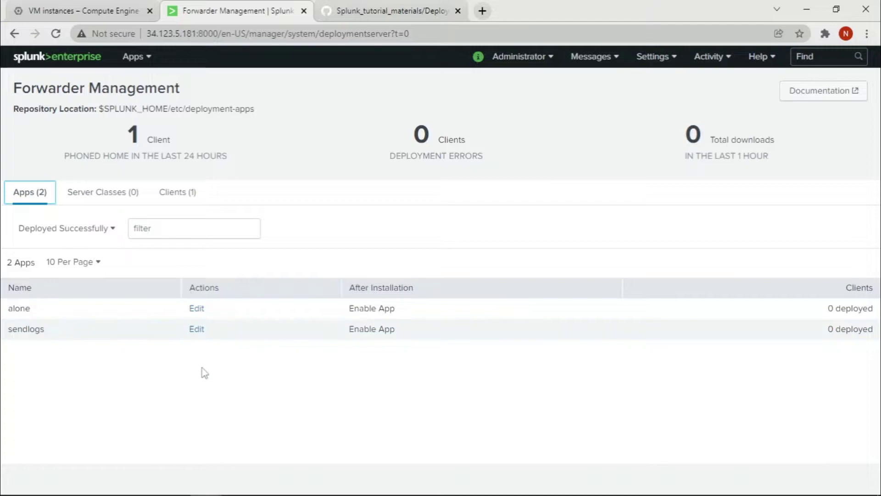
pyautogui.click(182, 195)
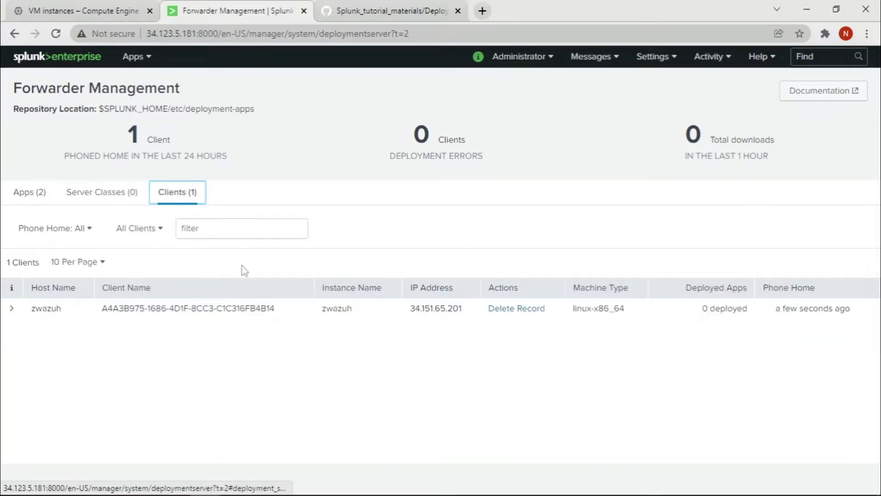
pyautogui.click(85, 197)
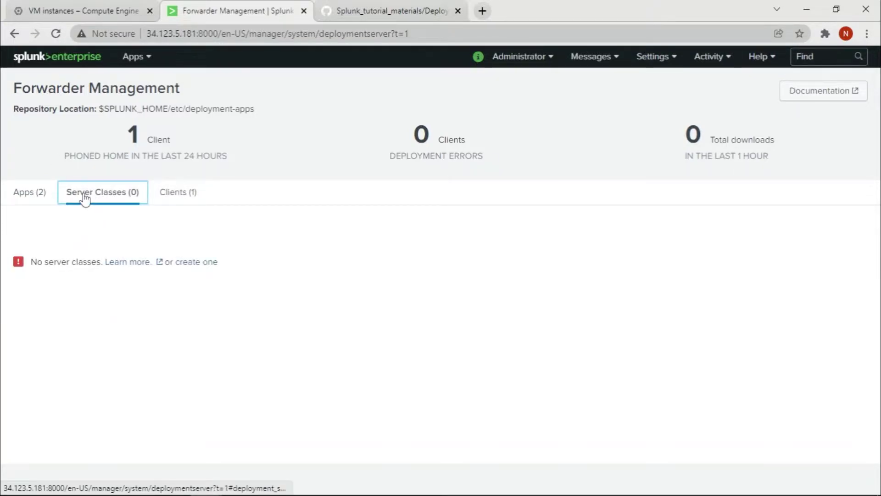
# - Create a new server class named sendlogstouf
pyautogui.click(194, 264)
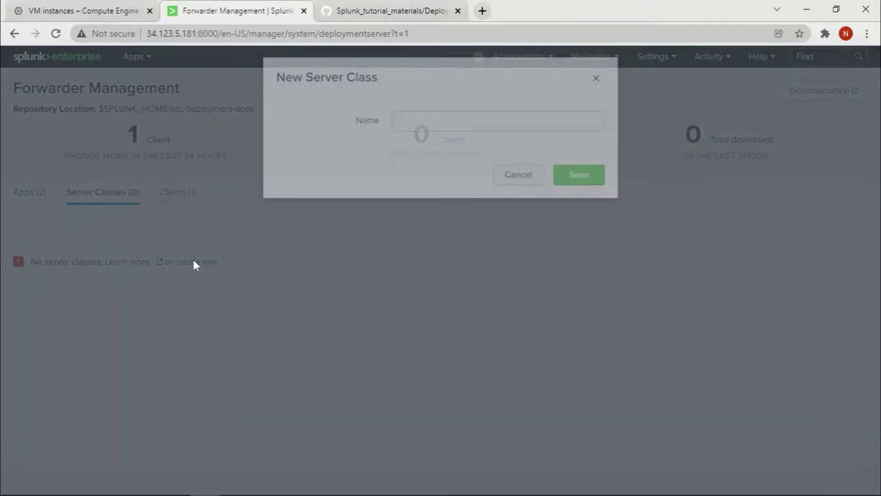
pyautogui.click(458, 136)
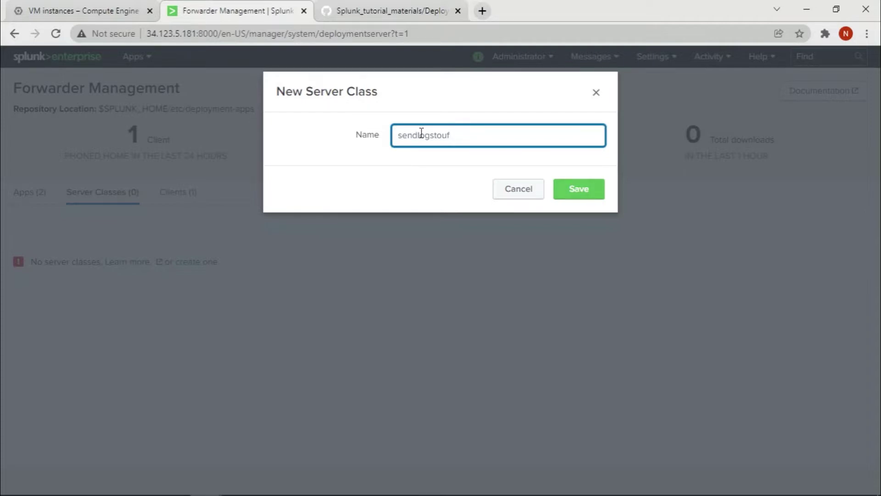
pyautogui.click(582, 192)
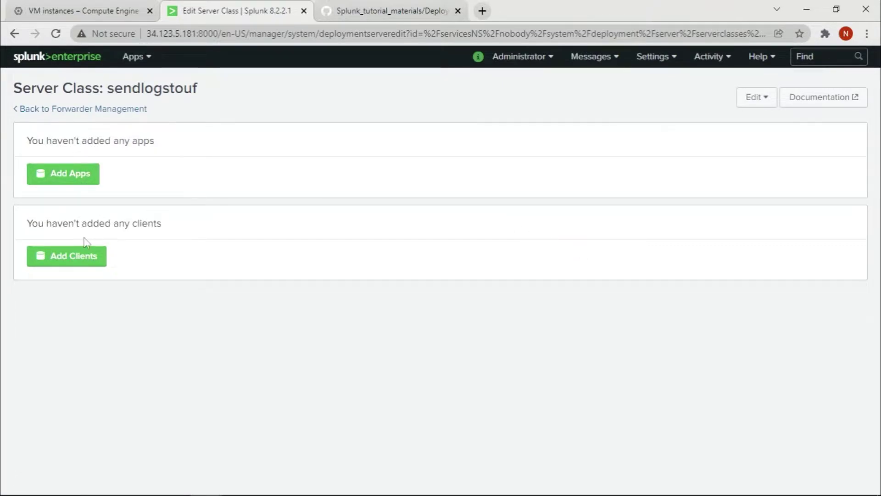
# - Add the sendlogs app to the sendlogstouf server class and save
pyautogui.click(73, 182)
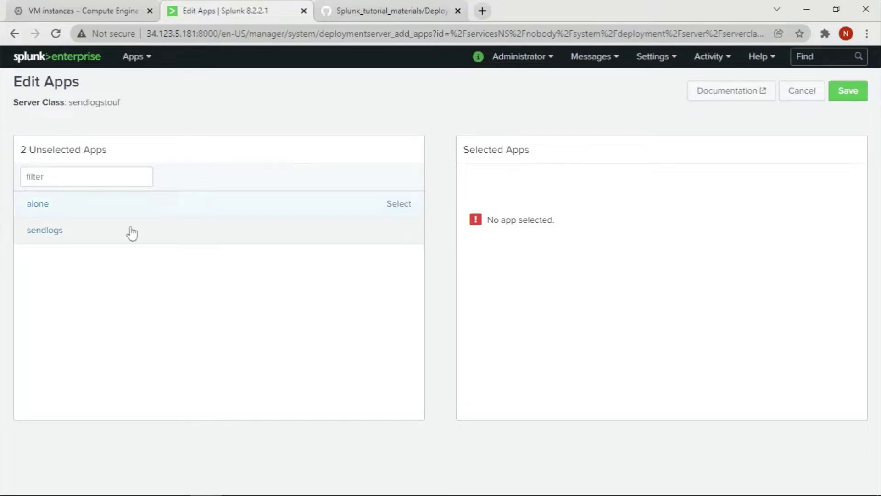
pyautogui.click(44, 234)
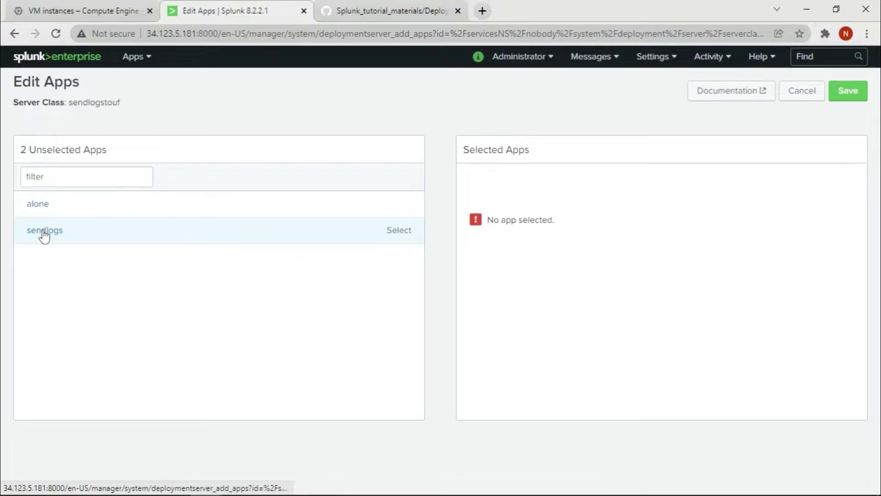
pyautogui.click(862, 97)
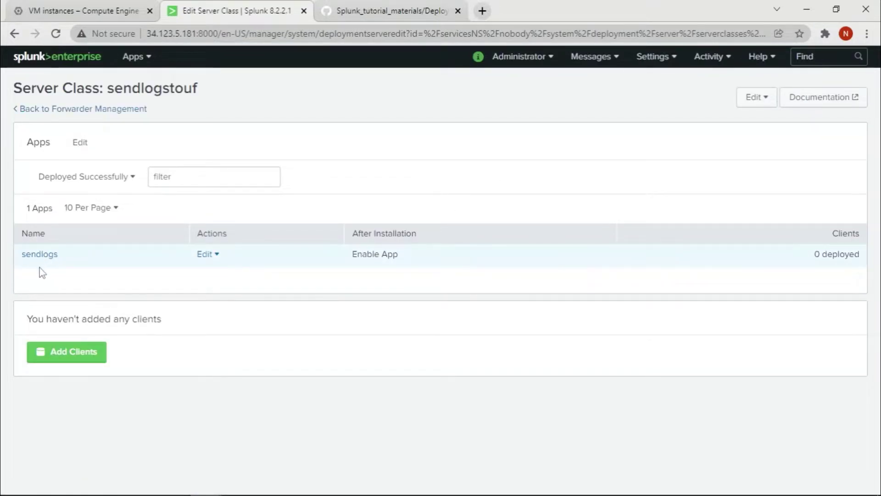
# - Copy the zwazuh host name into the Include whitelist and save the client list
pyautogui.click(83, 354)
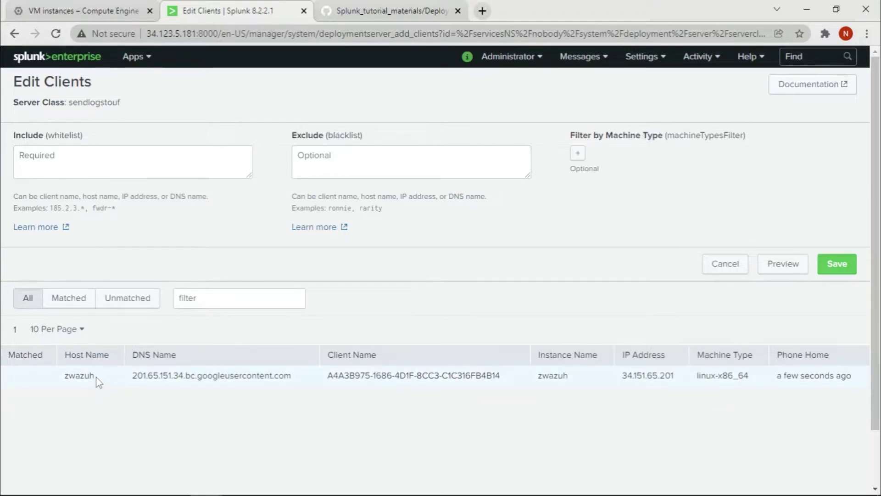
pyautogui.moveTo(99, 377); pyautogui.dragTo(65, 380)
pyautogui.hotkey('ctrl', 'c')
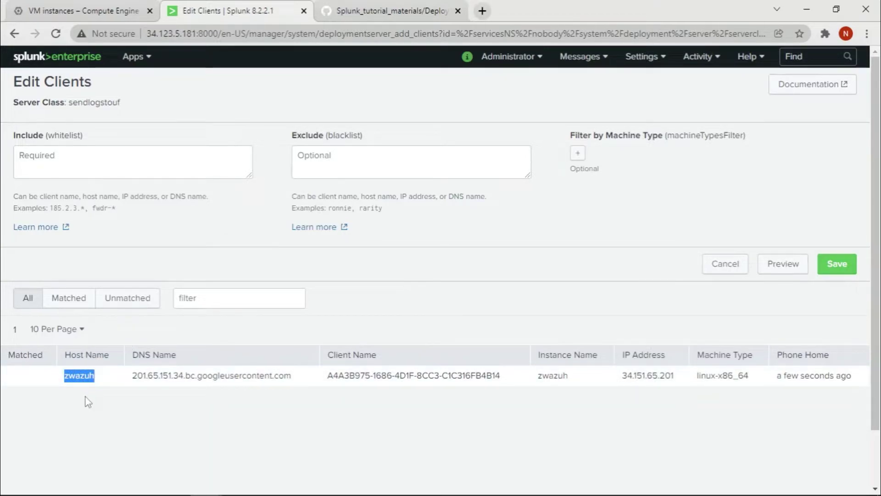
pyautogui.click(56, 160)
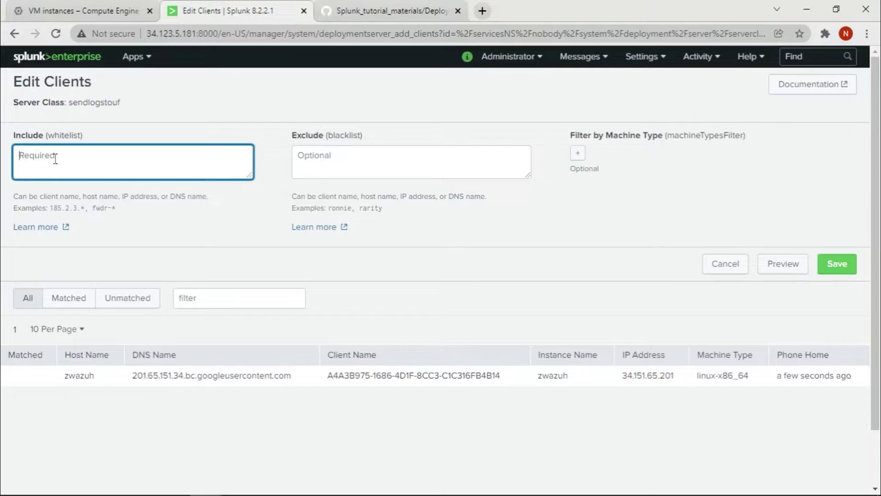
pyautogui.hotkey('ctrl', 'v')
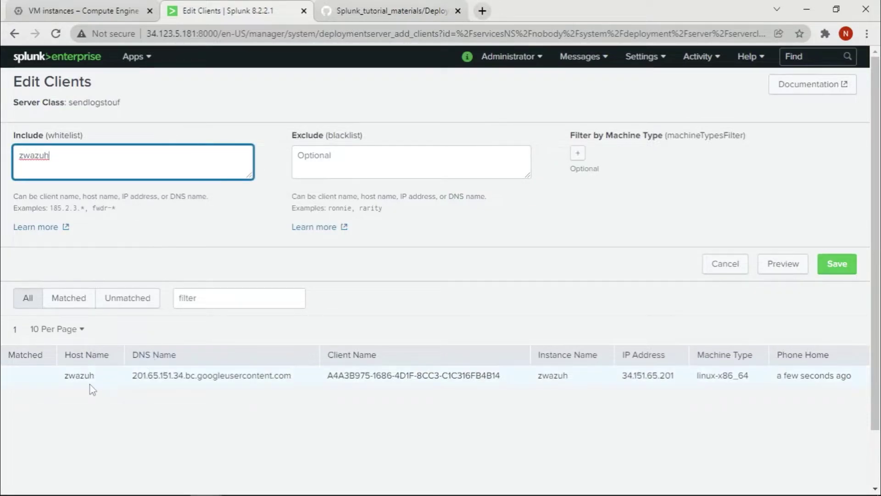
pyautogui.click(847, 265)
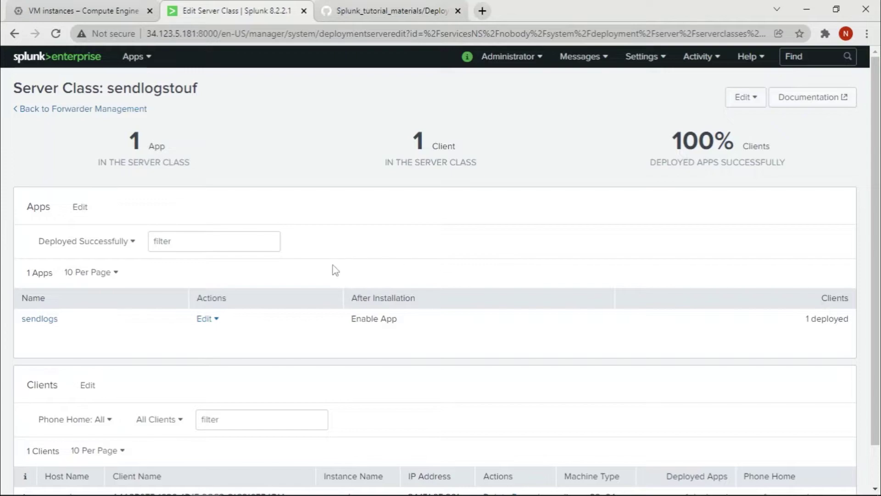
# - Edit the sendlogs app to tick Restart Splunkd after installation and save
pyautogui.scroll(-1, 575, 283)
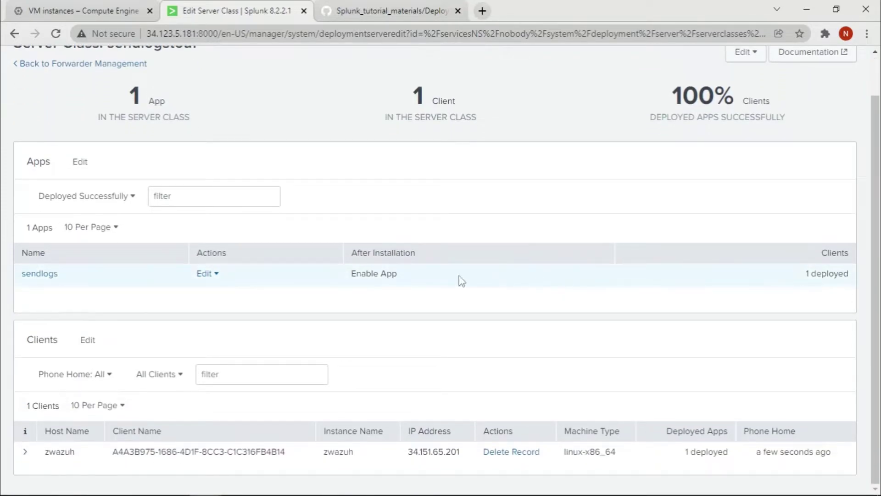
pyautogui.click(205, 274)
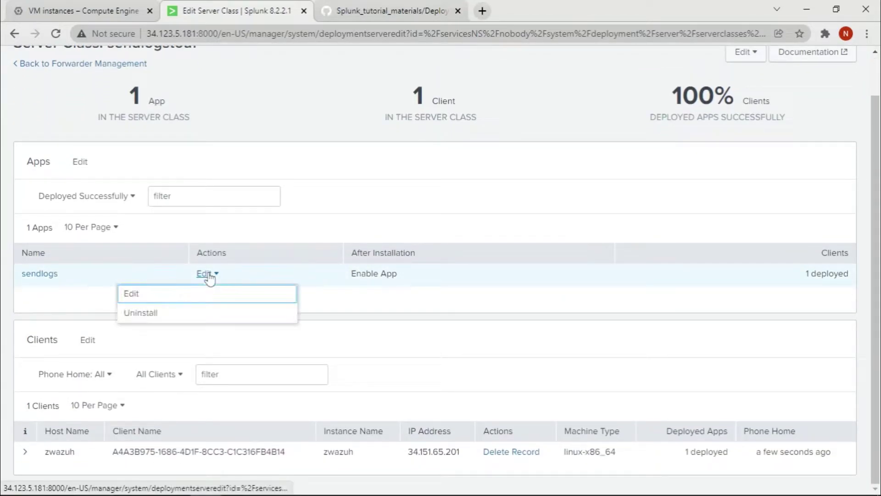
pyautogui.click(157, 302)
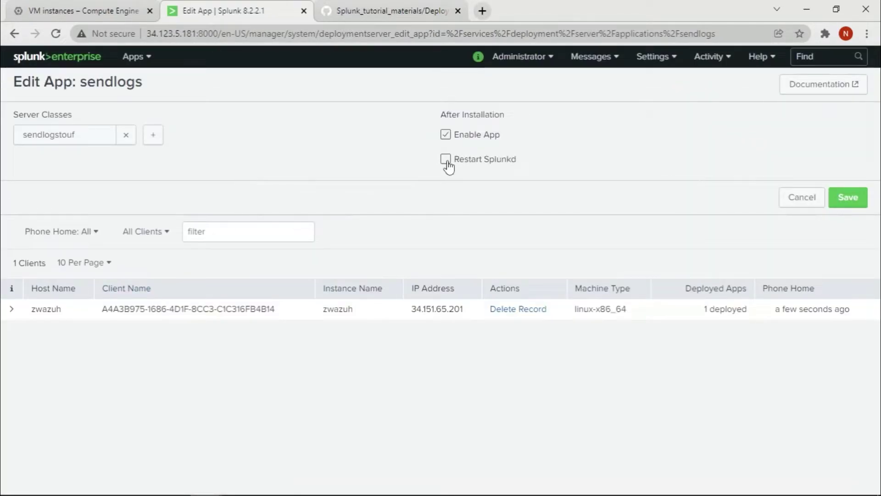
pyautogui.click(445, 160)
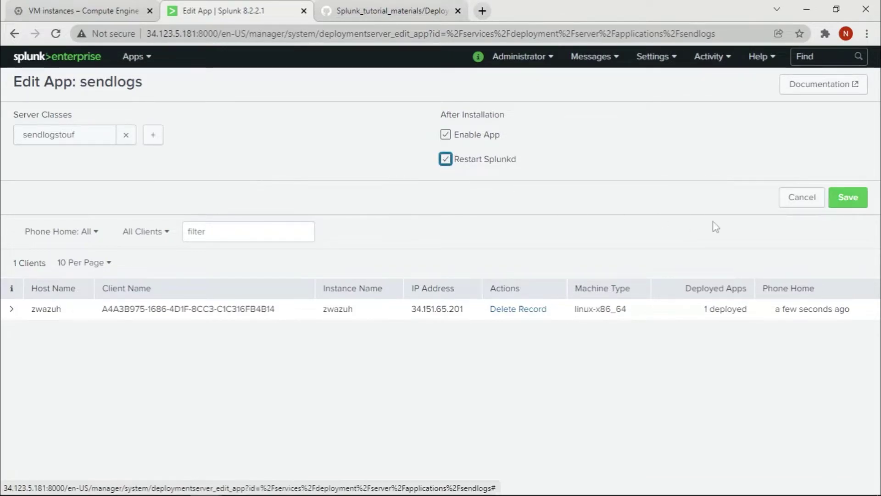
pyautogui.click(851, 204)
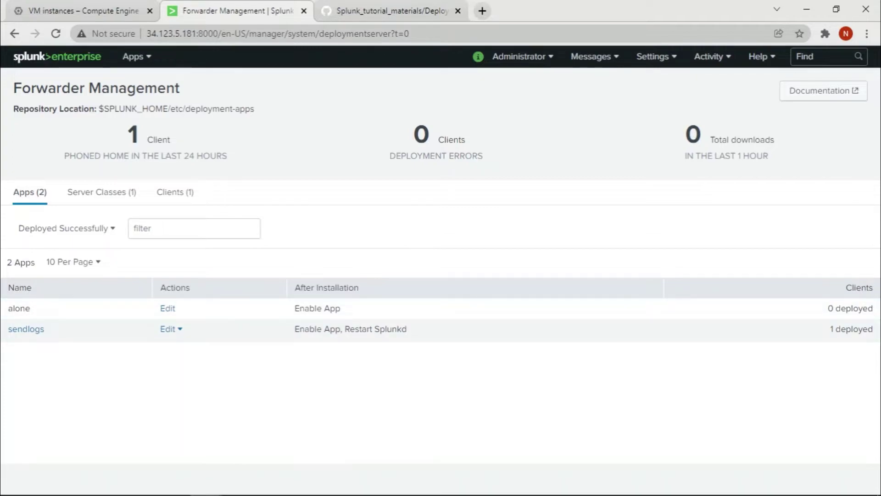
# - Enter the sendlogs folder and inspect its local folder containing app.conf
pyautogui.moveTo(218, 486)
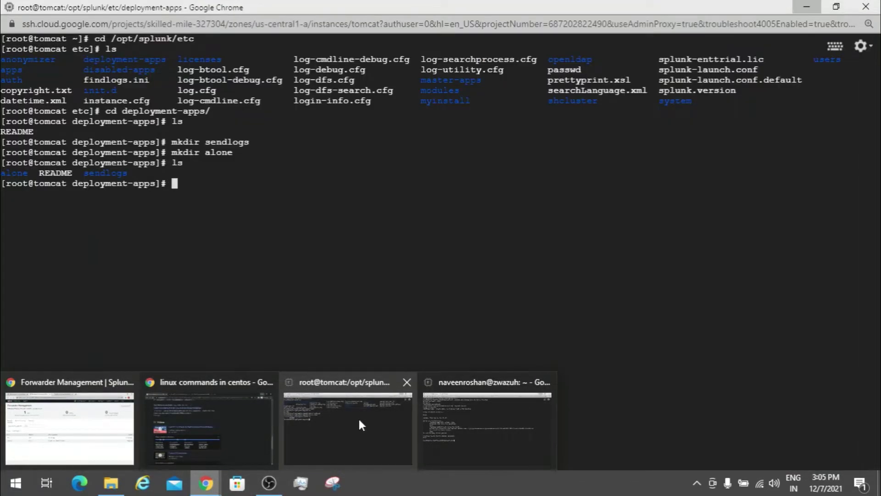
pyautogui.click(358, 417)
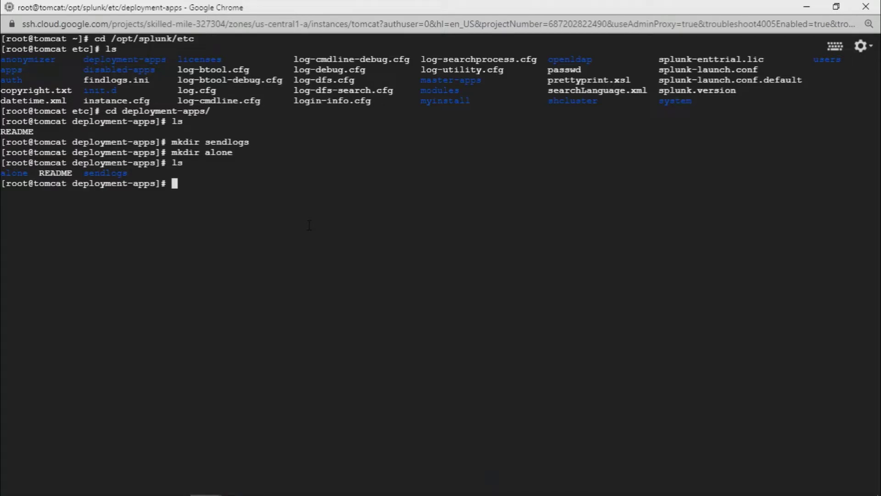
pyautogui.write('cd sendlogs')
pyautogui.press('Return')
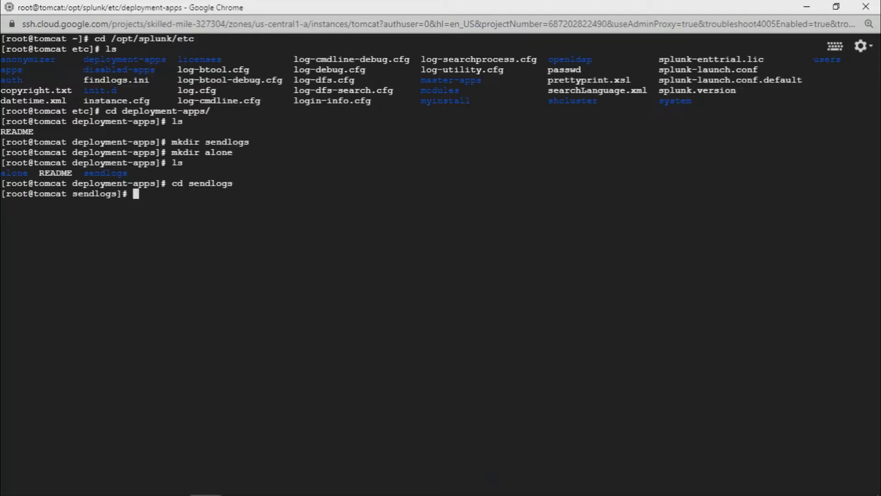
pyautogui.write('ls')
pyautogui.press('Return')
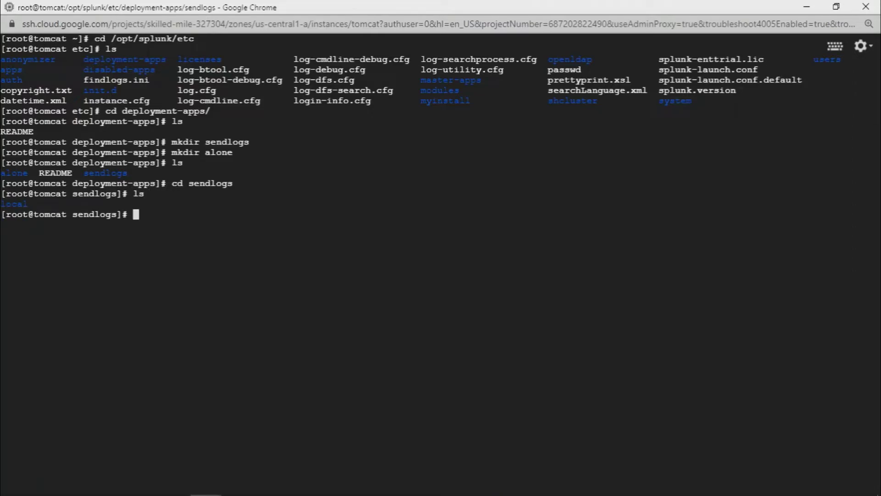
pyautogui.write('cd locak')
pyautogui.press('Return')
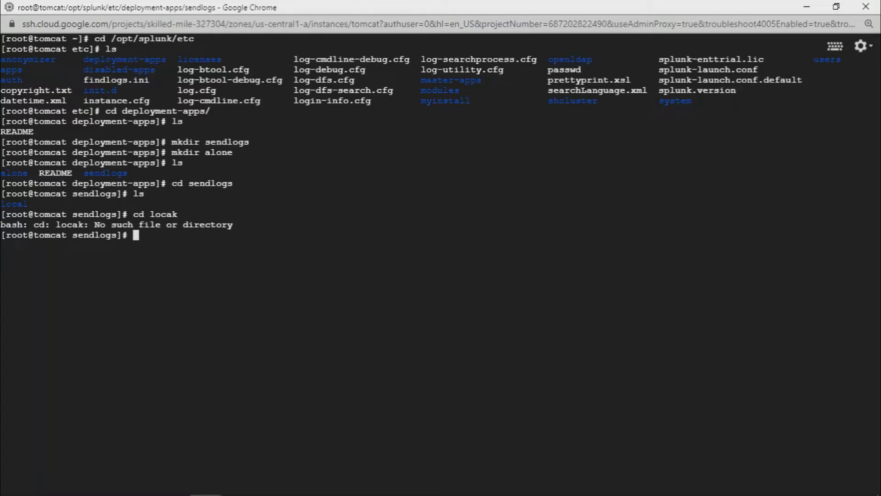
pyautogui.press('Up')
pyautogui.press('BackSpace')
pyautogui.write('l')
pyautogui.press('Return')
pyautogui.write('ls')
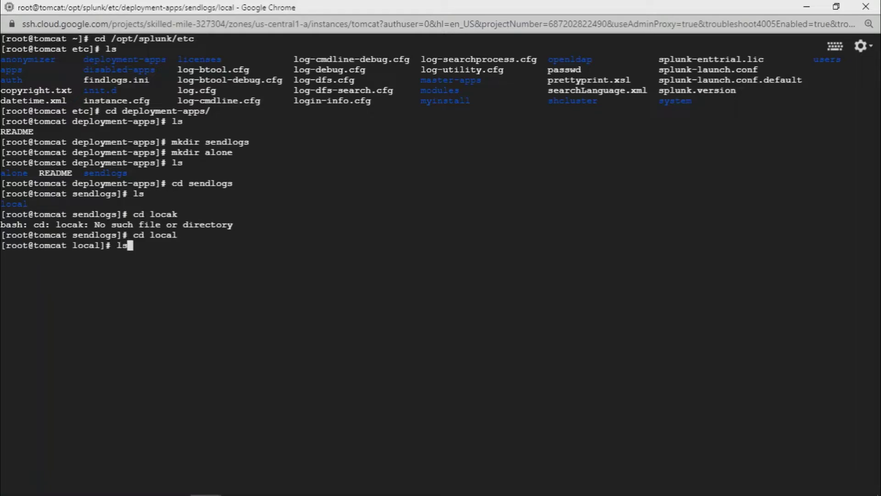
pyautogui.press('Return')
pyautogui.write('cd')
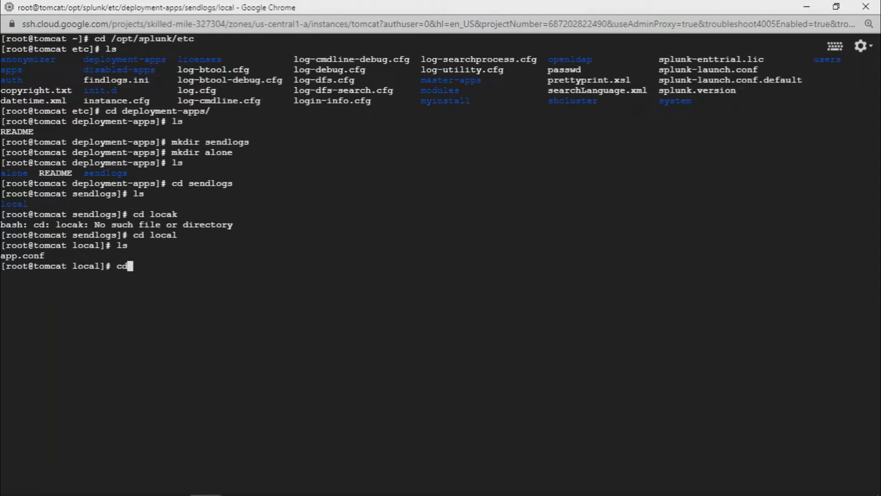
pyautogui.write(' ..')
pyautogui.press('Return')
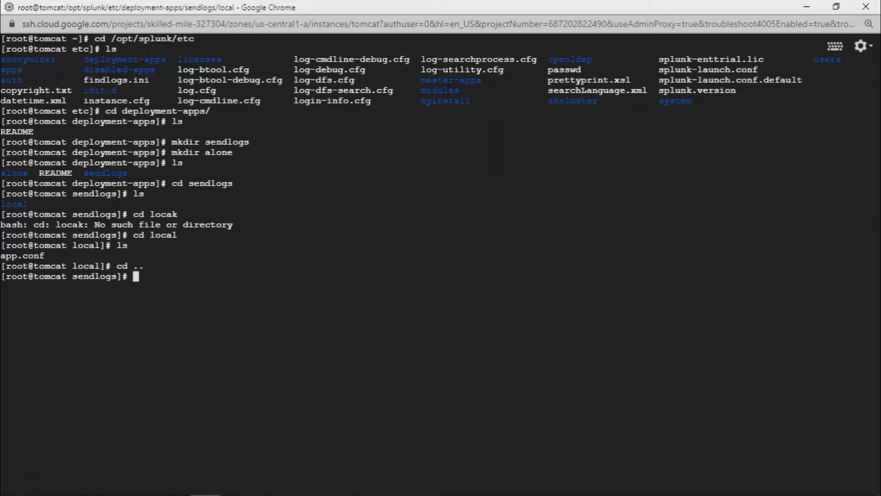
# - Create a default folder inside sendlogs and move into it
pyautogui.write('mkd')
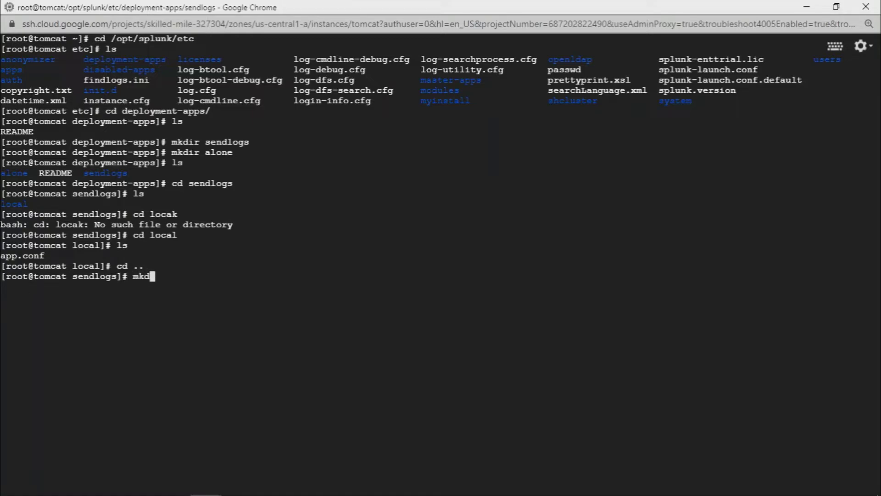
pyautogui.write('ir default')
pyautogui.press('Return')
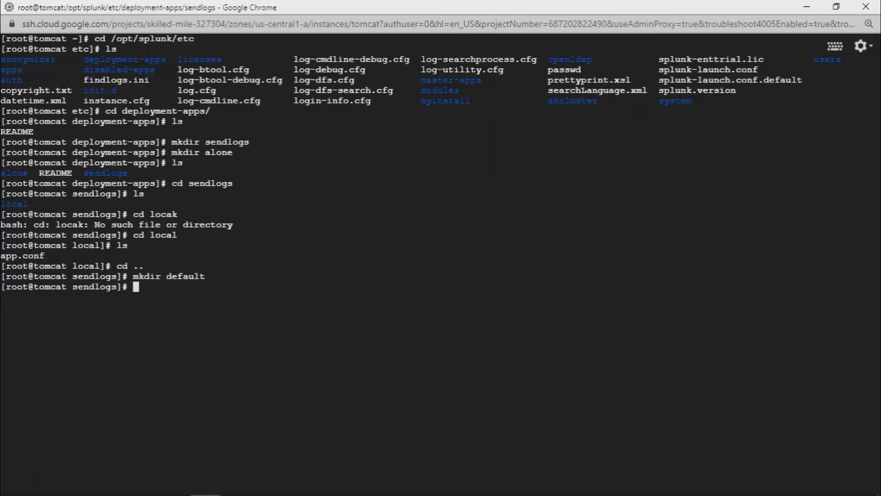
pyautogui.write('cd d')
pyautogui.press('Tab')
pyautogui.press('Return')
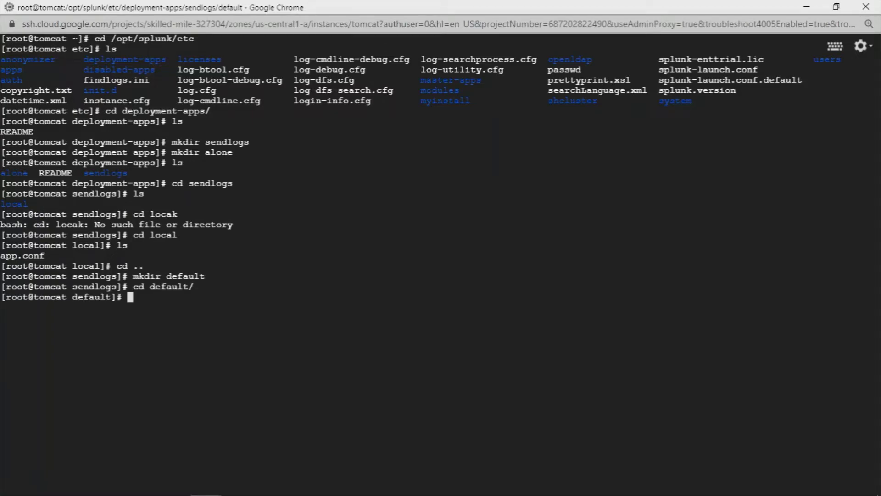
# - Start a new inputs.conf in nano and copy its three lines from GitHub
pyautogui.write('nano inputs')
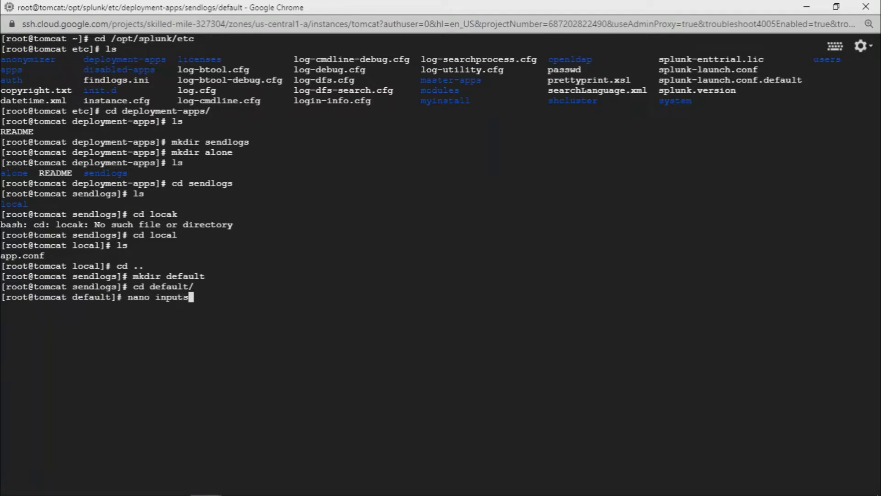
pyautogui.write('.conf')
pyautogui.press('Return')
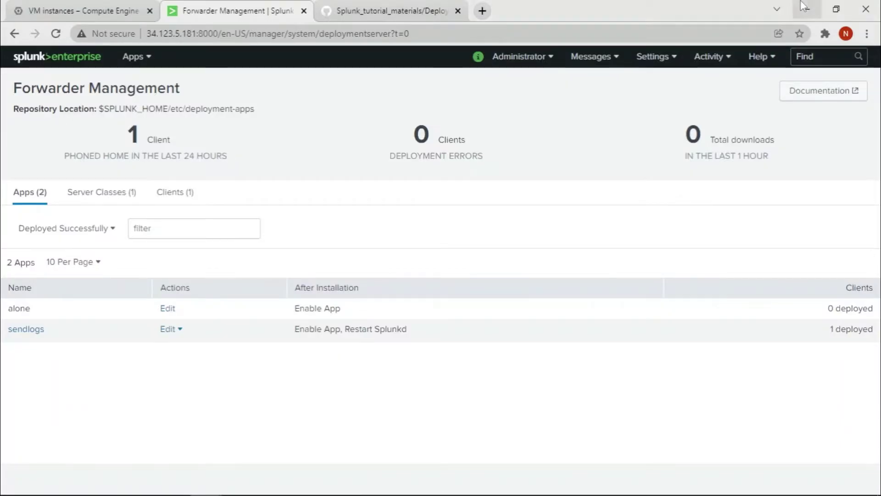
pyautogui.click(808, 7)
pyautogui.click(418, 10)
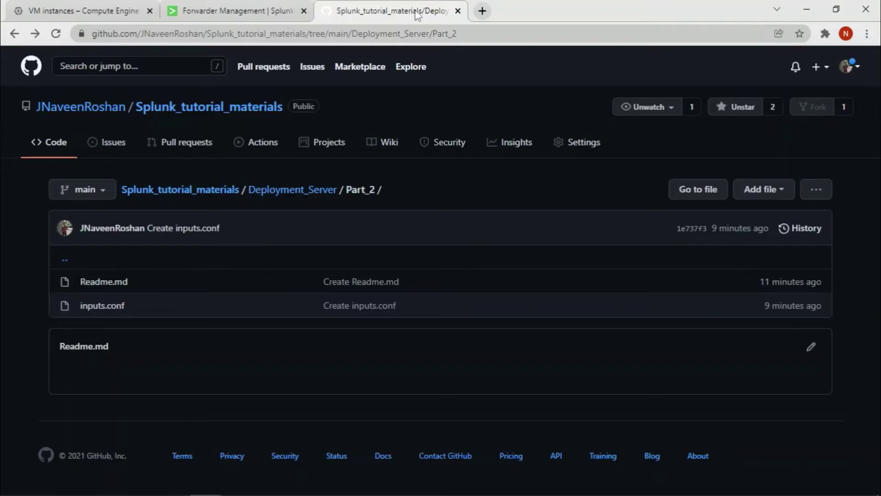
pyautogui.click(115, 307)
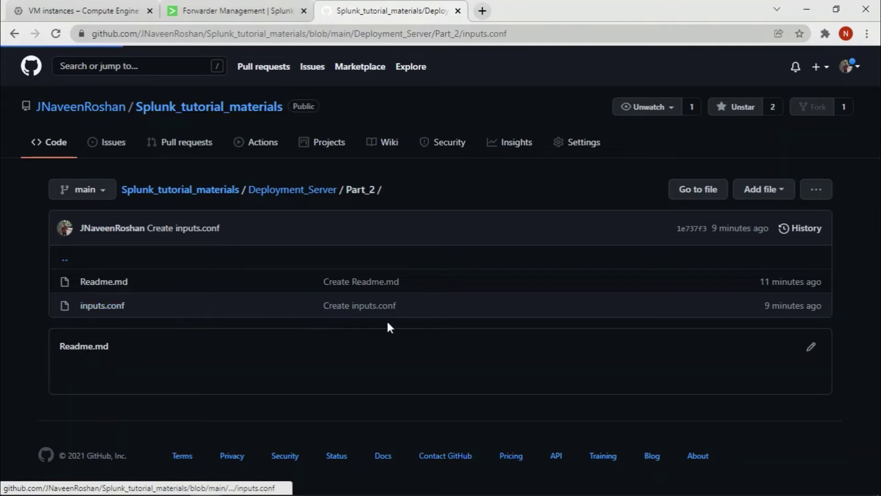
pyautogui.moveTo(178, 353); pyautogui.dragTo(87, 332)
pyautogui.hotkey('ctrl', 'c')
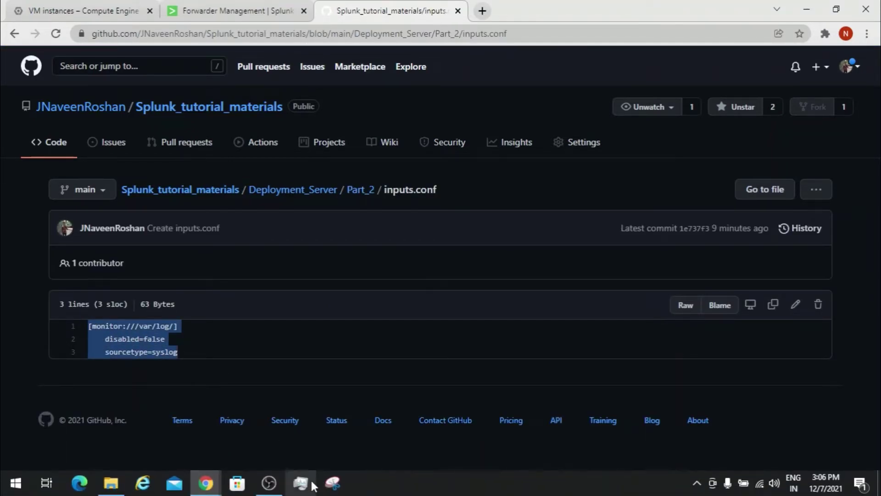
# - Paste the /var/log/ monitor stanza (disabled=false, sourcetype=syslog) and save inputs.conf
pyautogui.moveTo(207, 482)
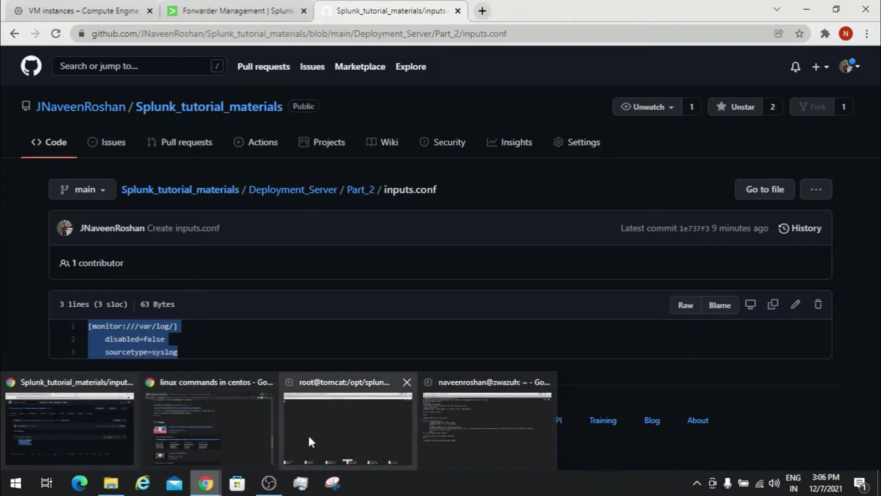
pyautogui.click(307, 434)
pyautogui.hotkey('ctrl', 'v')
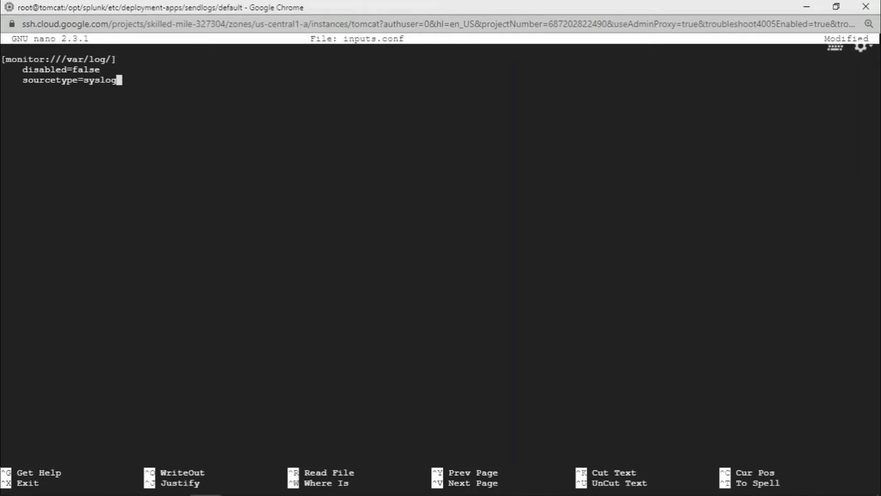
pyautogui.hotkey('ctrl', 'x')
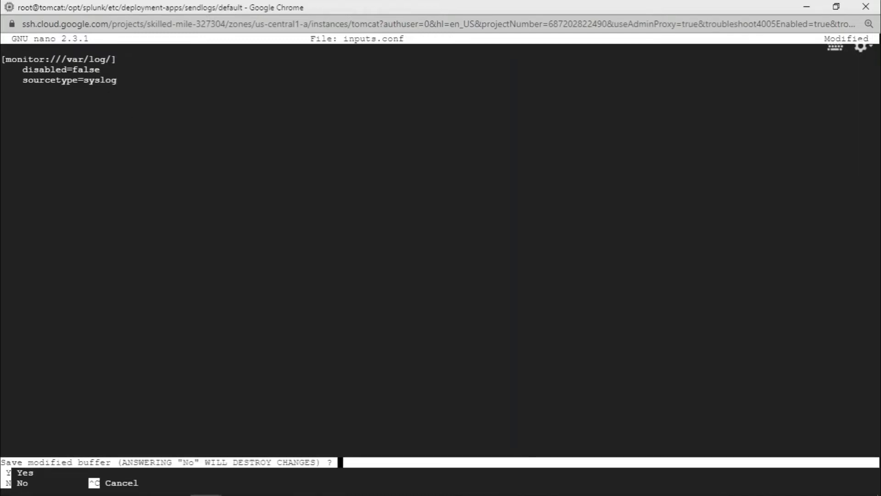
pyautogui.press('y')
pyautogui.press('Return')
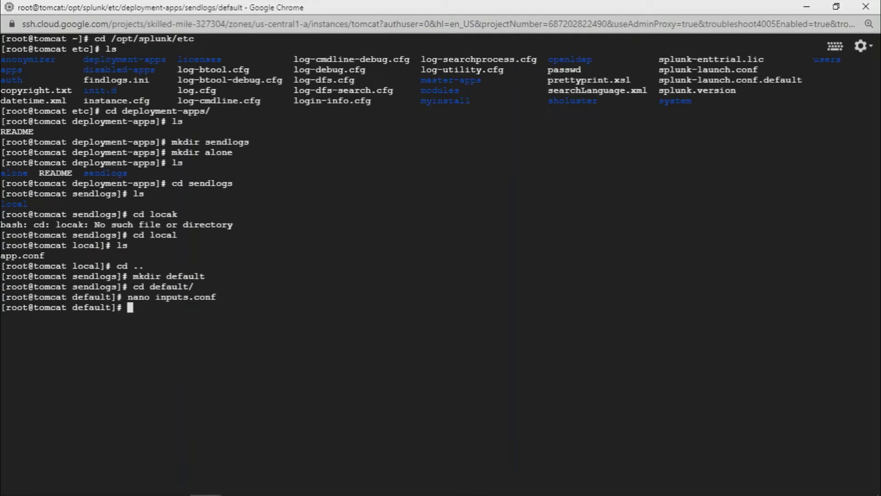
# - Leave sendlogs/default and change into /opt/splunk/bin
pyautogui.write('ls')
pyautogui.press('Return')
pyautogui.write('cd ..')
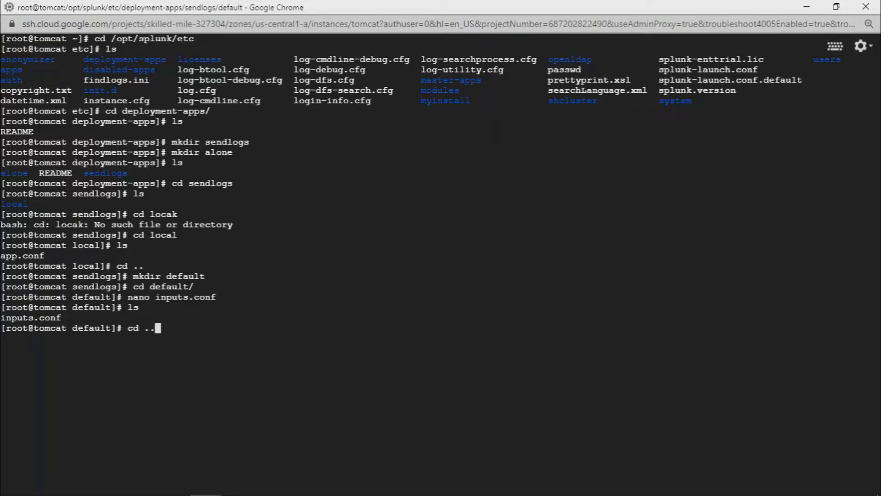
pyautogui.press('Return')
pyautogui.write('cd ..')
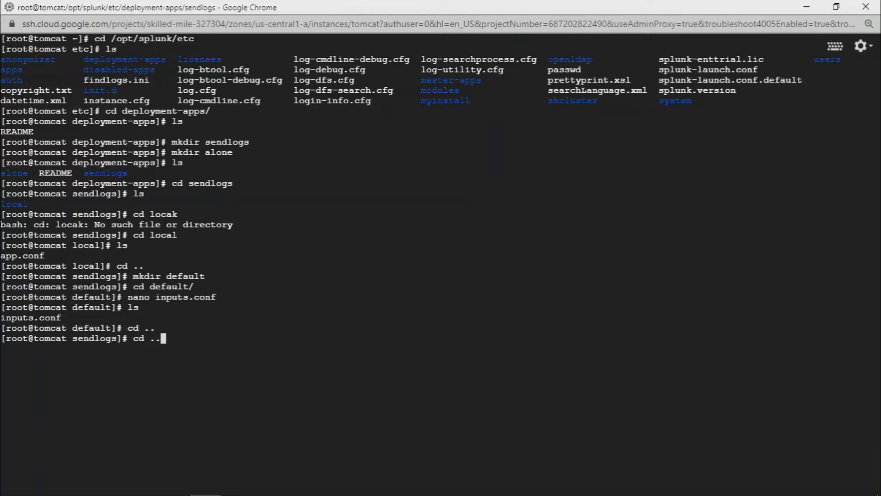
pyautogui.press('Return')
pyautogui.write('cd /')
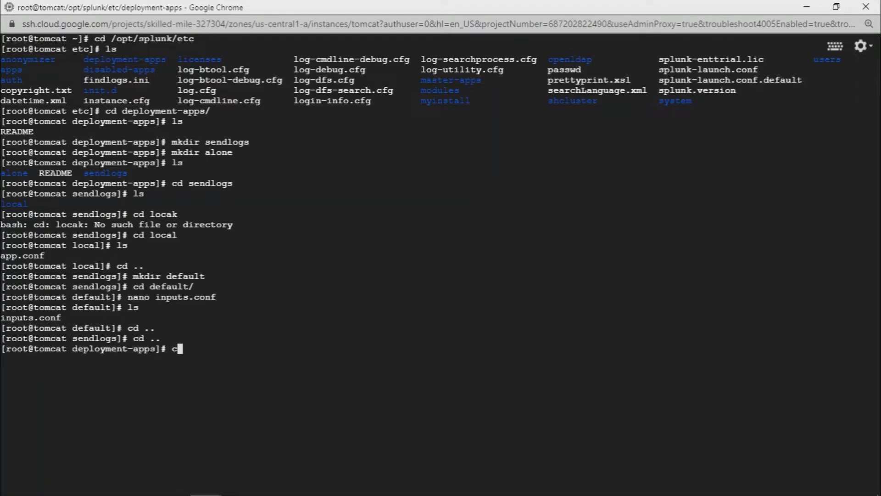
pyautogui.write('opt/splunk/bin')
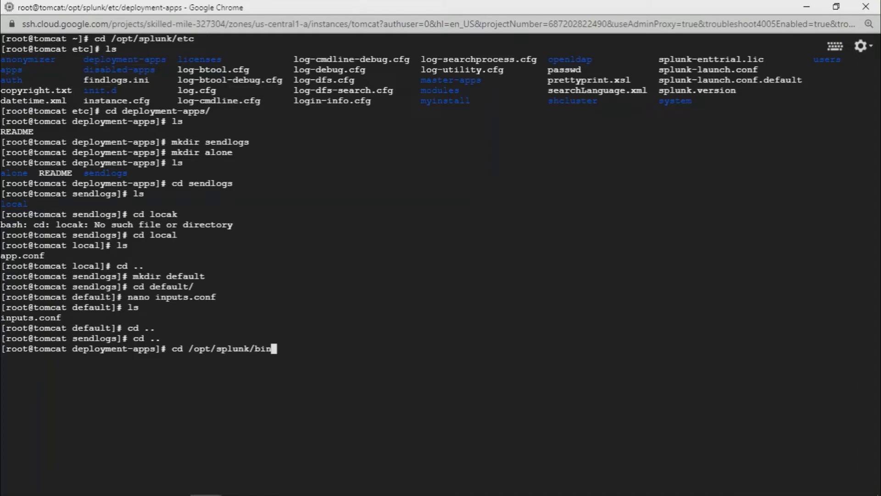
pyautogui.press('Return')
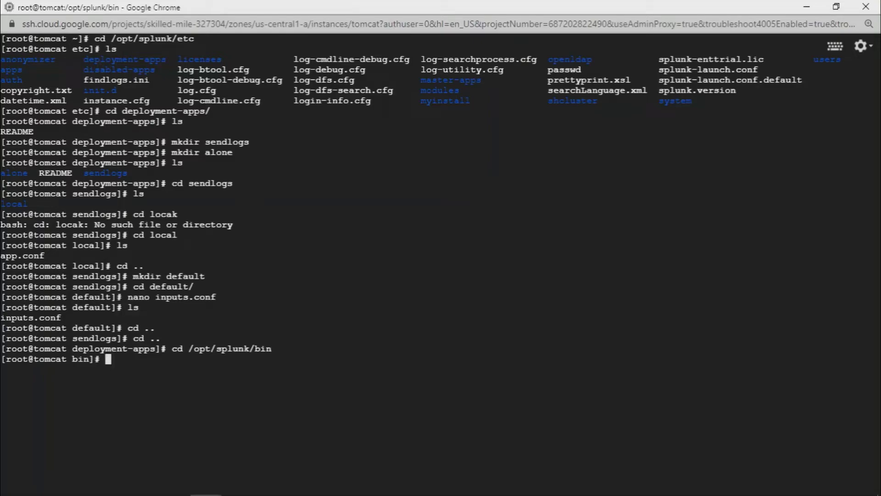
# - Run ./splunk reload deploy-server, authenticating as admin with the account password
pyautogui.write('./splunk reload deploy-server')
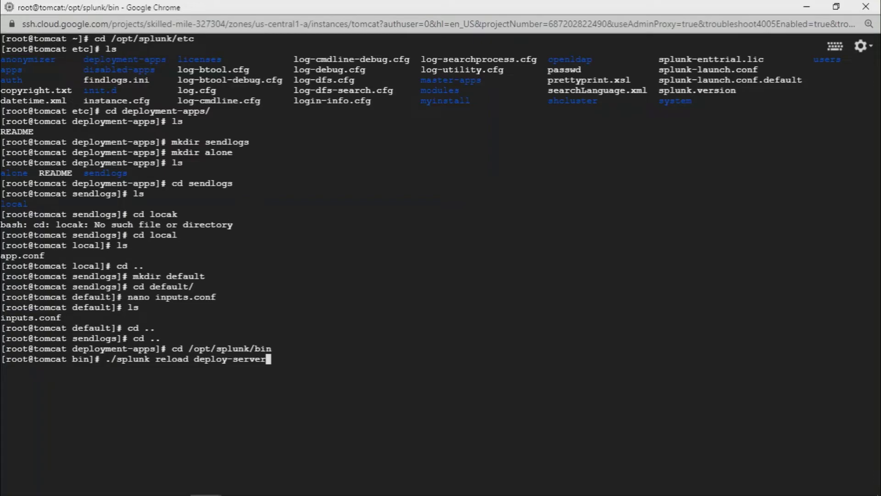
pyautogui.press('Return')
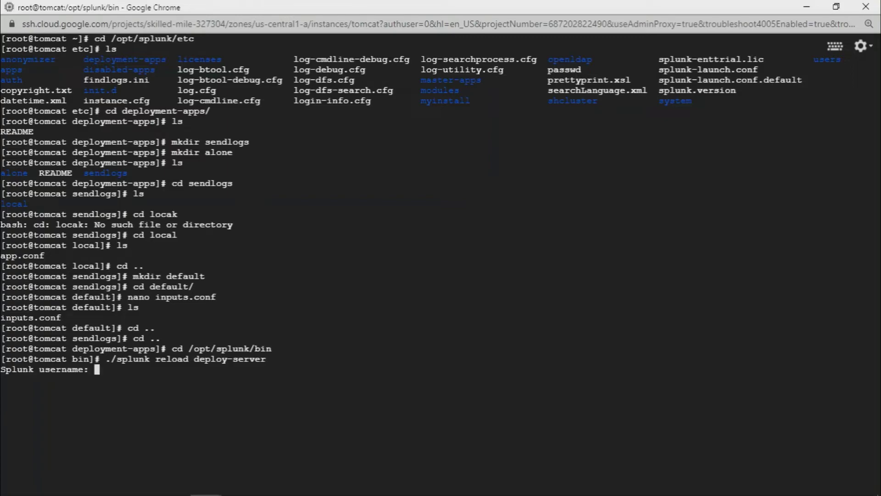
pyautogui.write('admin')
pyautogui.press('Return')
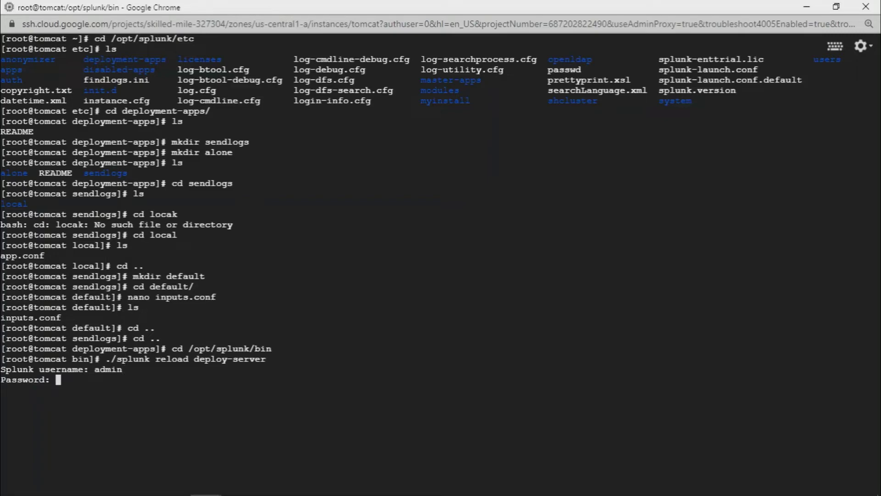
pyautogui.press('Return')
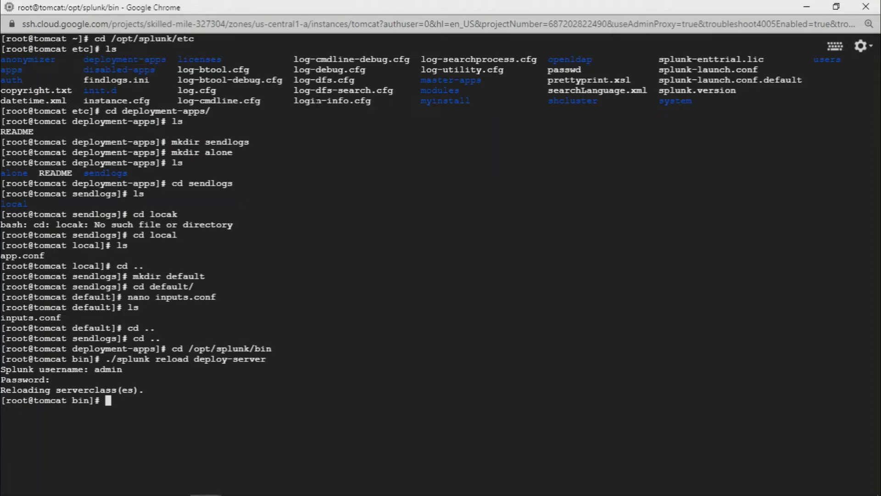
# - Reload Forwarder Management and review its Server Classes, Clients and Apps tabs
pyautogui.click(808, 7)
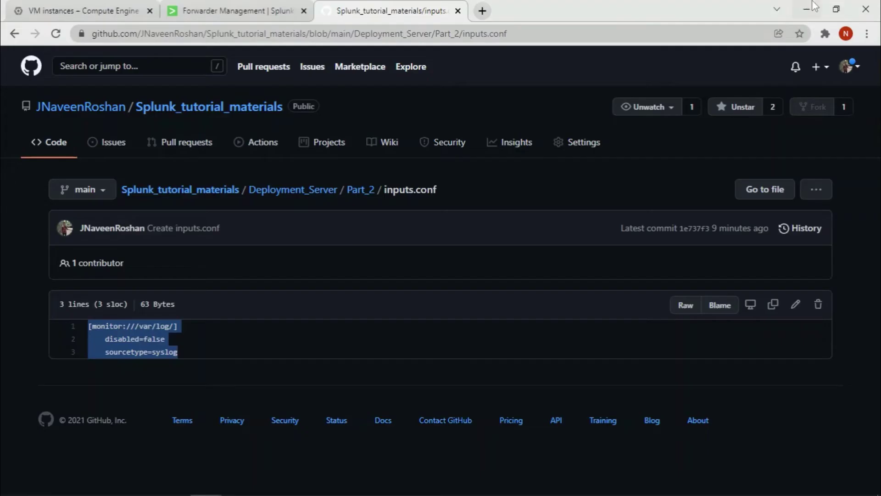
pyautogui.click(232, 10)
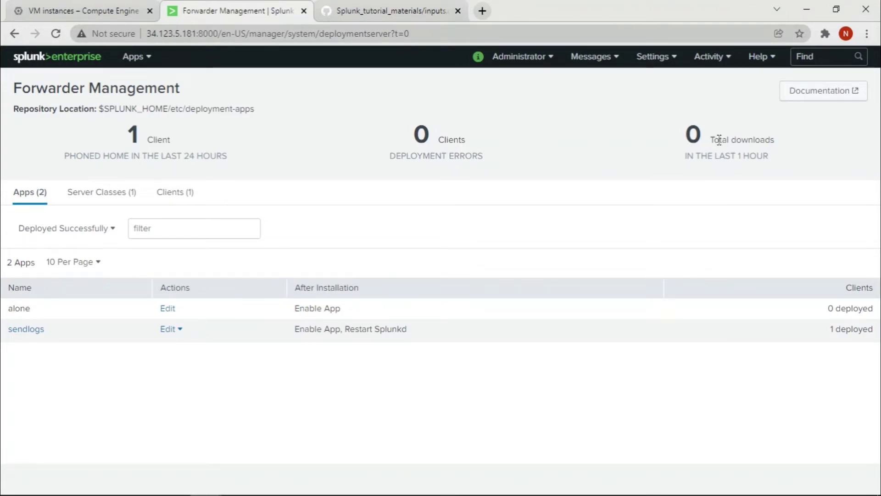
pyautogui.click(55, 32)
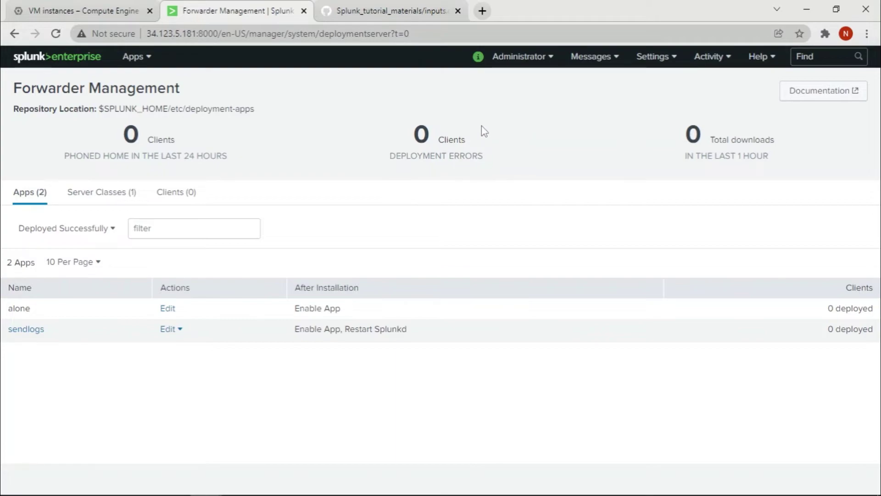
pyautogui.click(109, 194)
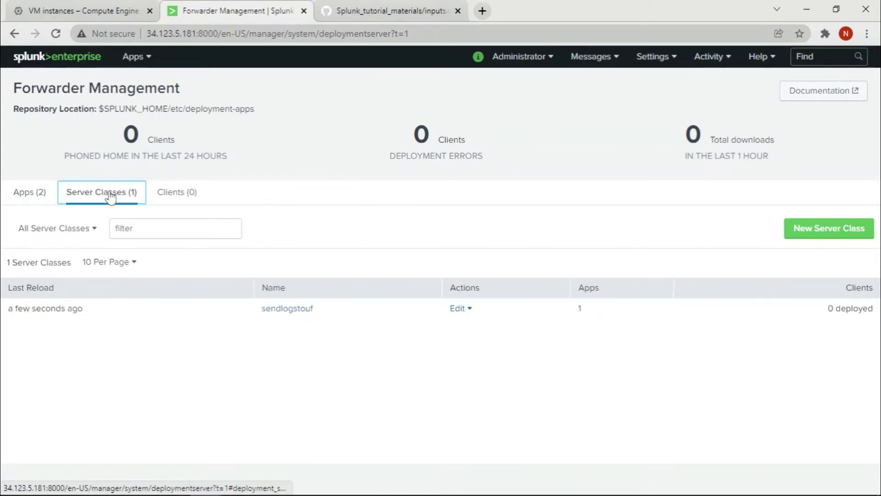
pyautogui.click(181, 199)
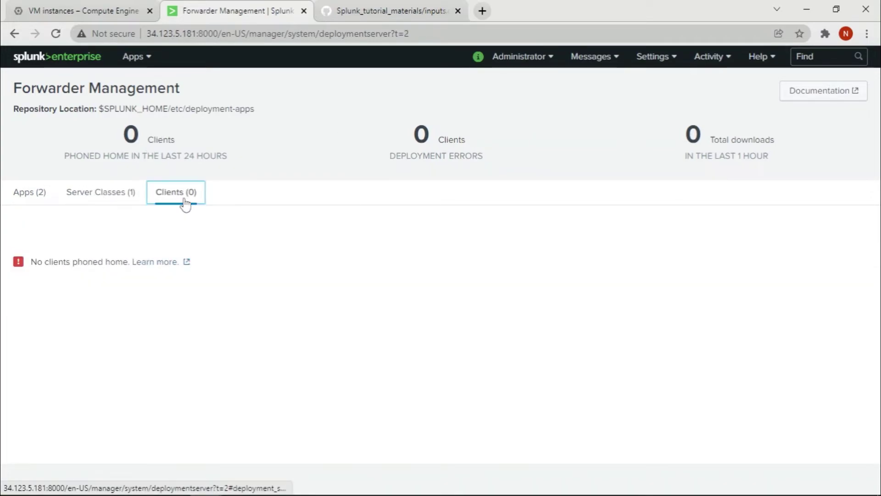
pyautogui.click(125, 197)
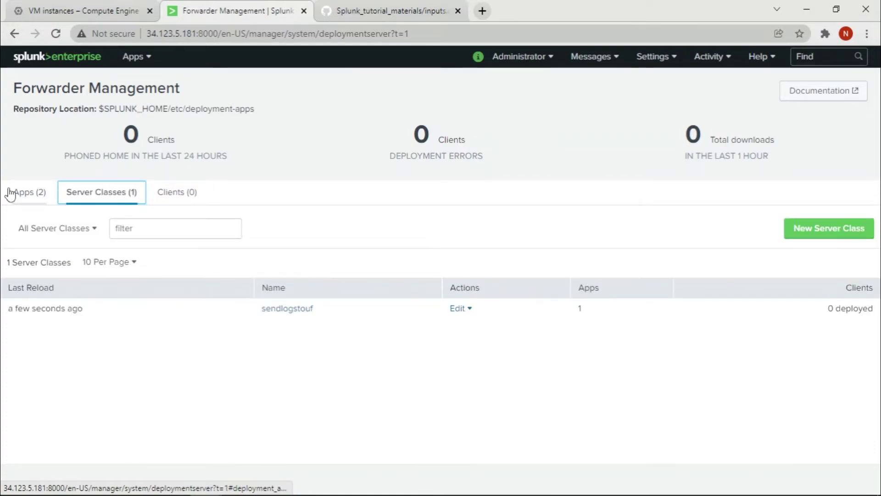
pyautogui.click(10, 194)
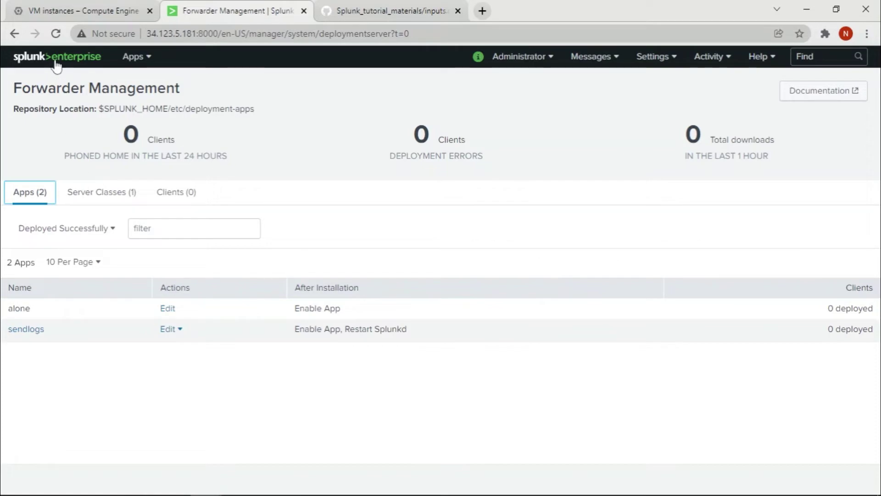
# - Reload again and confirm the client phoned home with sendlogs deployed to 1 client
pyautogui.click(55, 34)
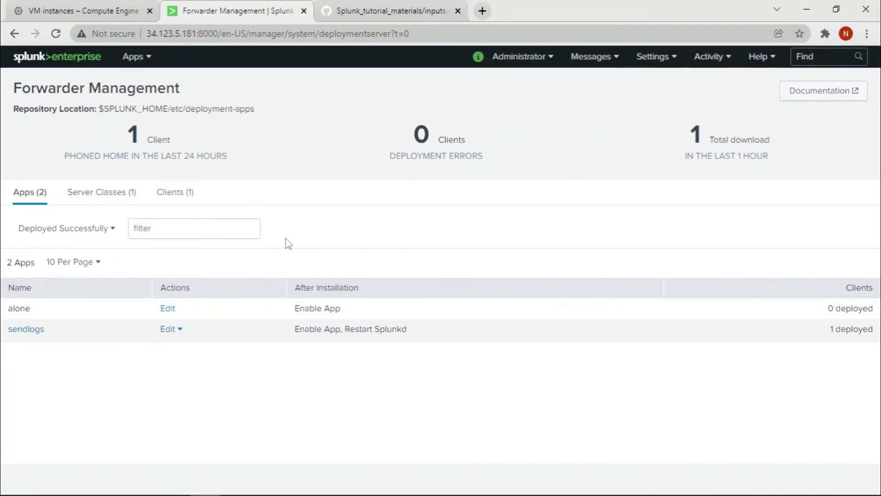
pyautogui.click(179, 195)
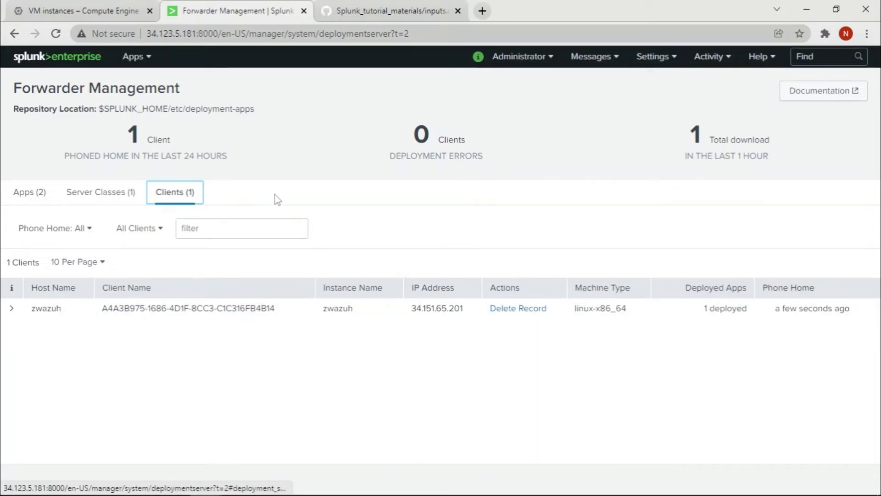
pyautogui.click(87, 195)
pyautogui.click(39, 197)
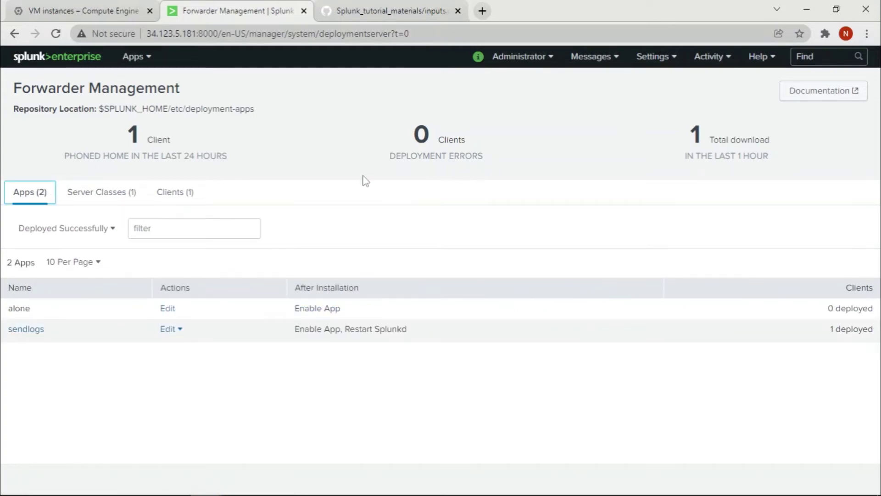
pyautogui.moveTo(268, 469)
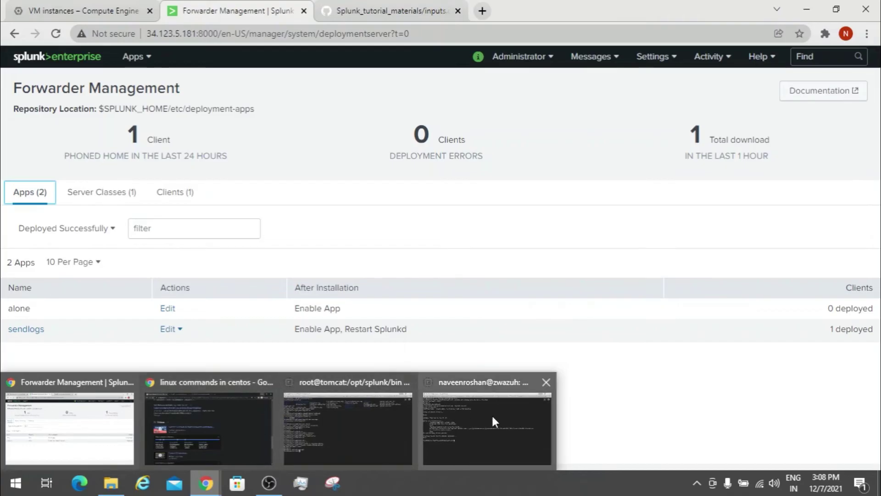
# - On the forwarder's SSH terminal, move into /opt/splunkforwarder/etc/apps and list the installed apps
pyautogui.click(491, 414)
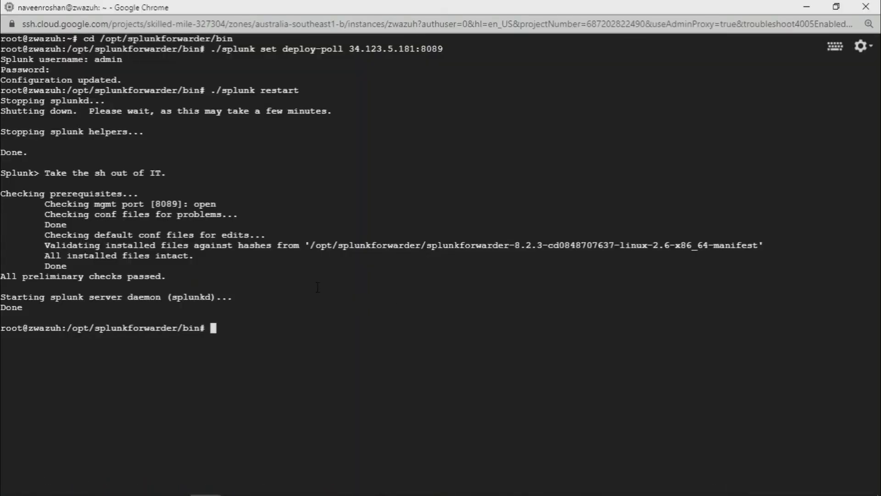
pyautogui.write('cd ..')
pyautogui.press('Return')
pyautogui.write('ls')
pyautogui.press('Return')
pyautogui.write('c')
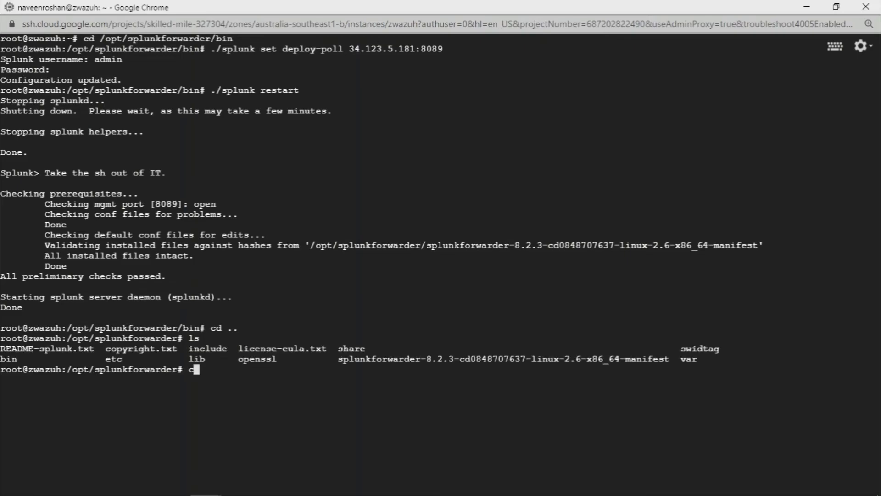
pyautogui.write('d etc')
pyautogui.press('Return')
pyautogui.write('cd apps')
pyautogui.press('Return')
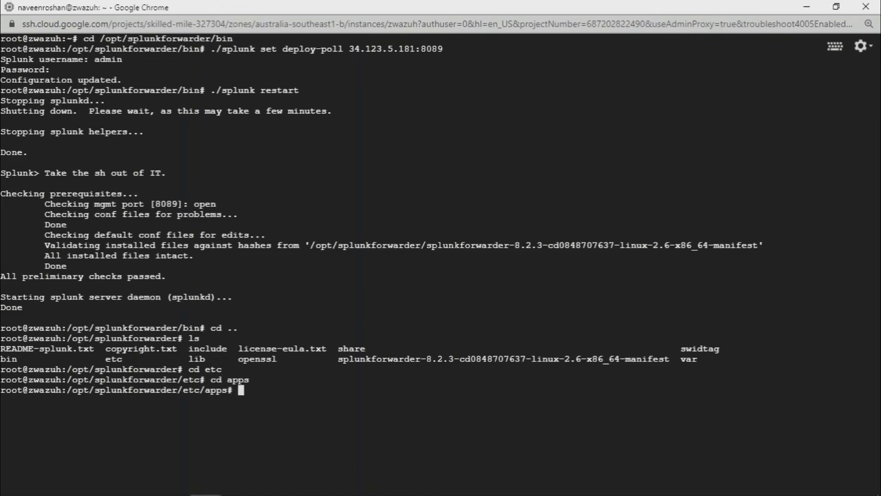
pyautogui.write('ls')
pyautogui.press('Return')
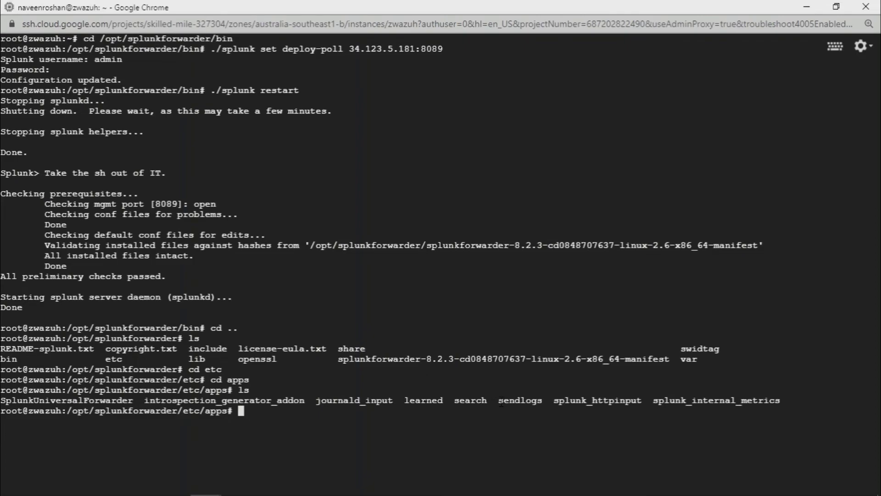
# - Enter the deployed sendlogs app folder and list its contents
pyautogui.write('cd sendlogs')
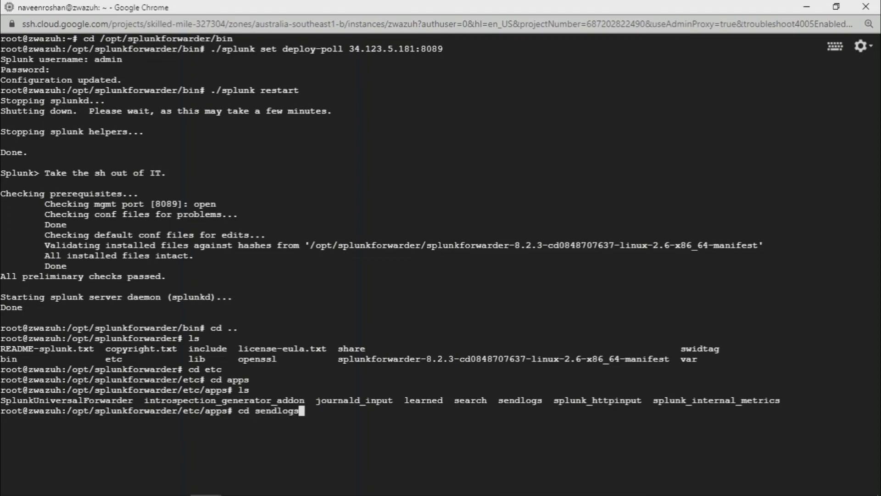
pyautogui.press('Return')
pyautogui.write('cd')
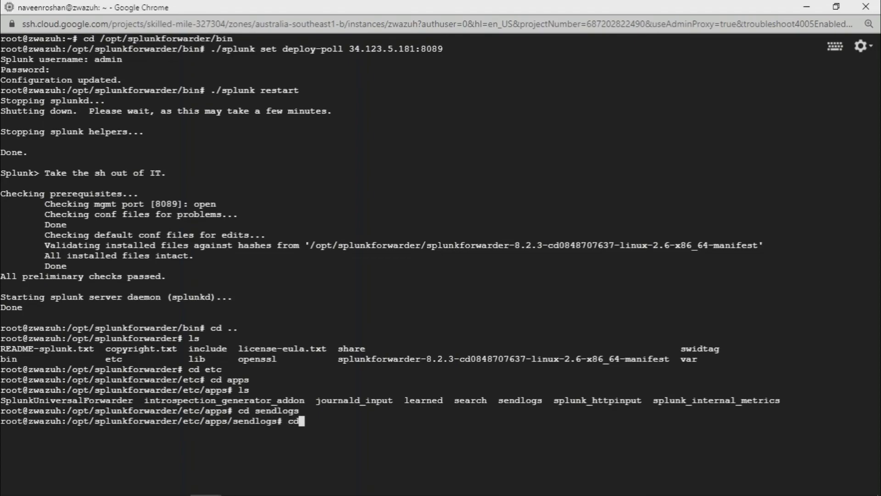
pyautogui.press('BackSpace')
pyautogui.press('BackSpace')
pyautogui.write('ls')
pyautogui.press('Return')
# - Open sendlogs/default/inputs.conf in nano, showing the /var/log monitor with sourcetype syslog
pyautogui.write('cd ')
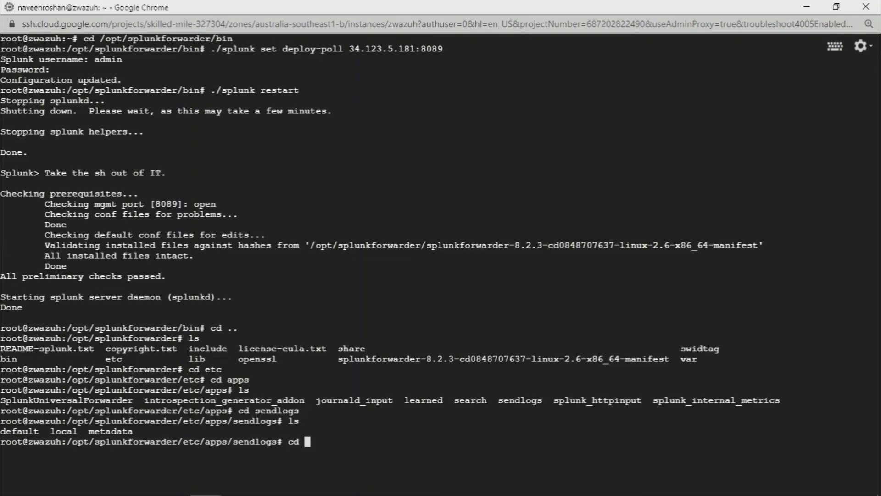
pyautogui.write('default')
pyautogui.press('Return')
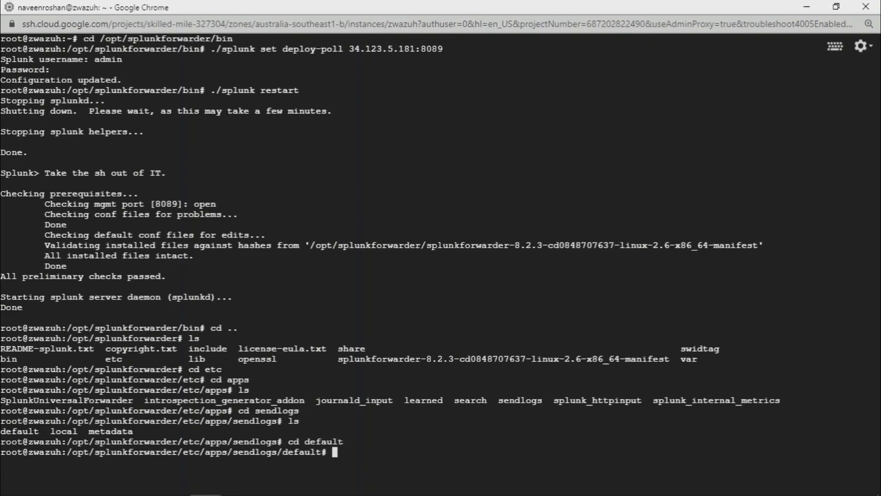
pyautogui.write('ls')
pyautogui.press('Return')
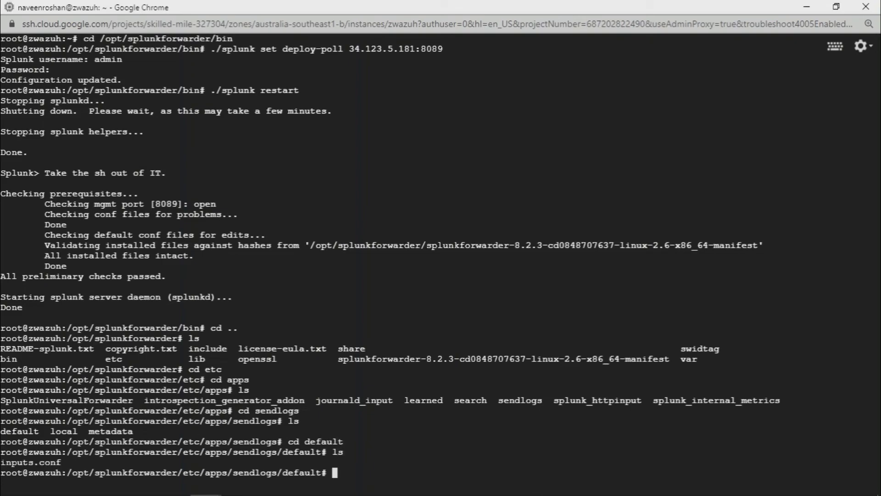
pyautogui.write('nano touch')
pyautogui.press('BackSpace')
pyautogui.press('BackSpace')
pyautogui.press('BackSpace')
pyautogui.press('BackSpace')
pyautogui.press('BackSpace')
pyautogui.write('inputs.conf')
pyautogui.press('Return')
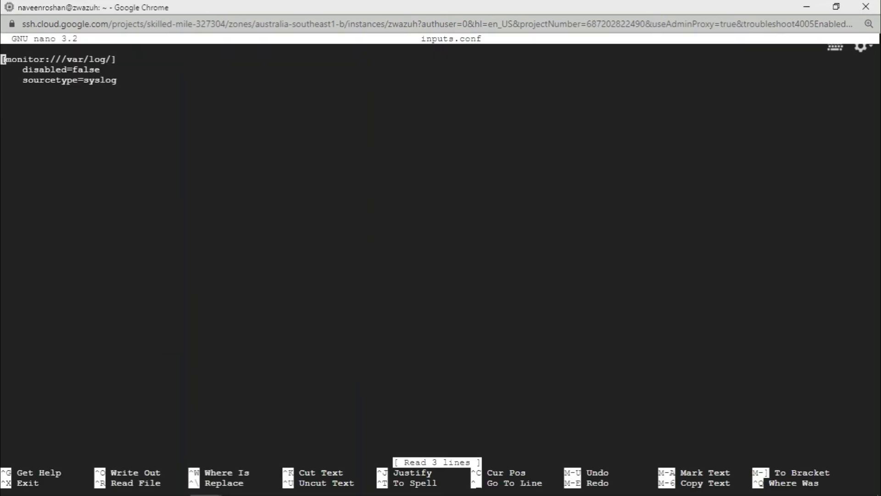